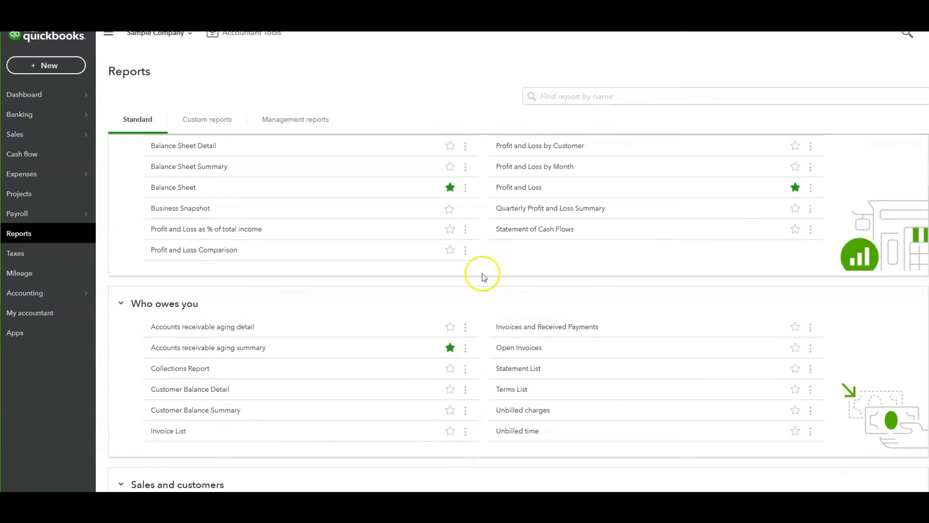
Look through the standard report categories, from Business overview and Who owes you down to Employees and For my accountant
scroll(468, 379, "down", 2)
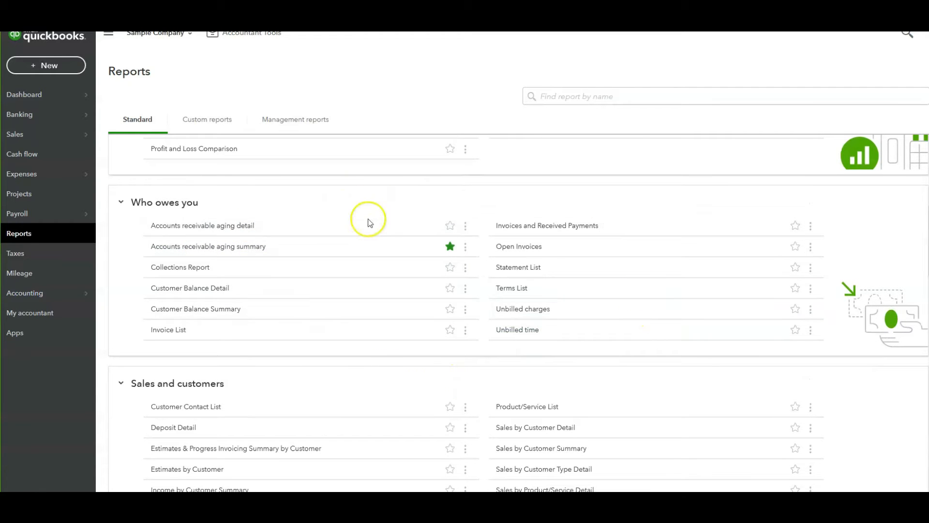
scroll(394, 249, "down", 2)
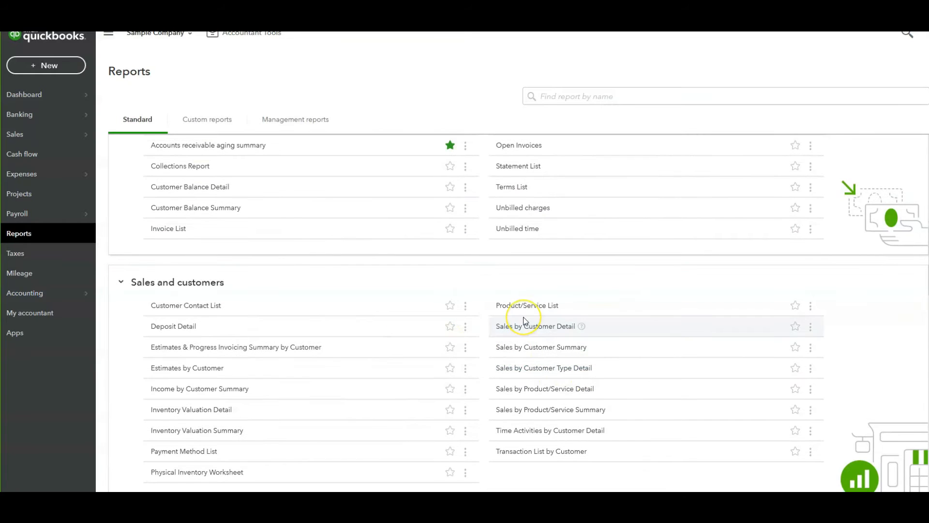
scroll(524, 321, "down", 1)
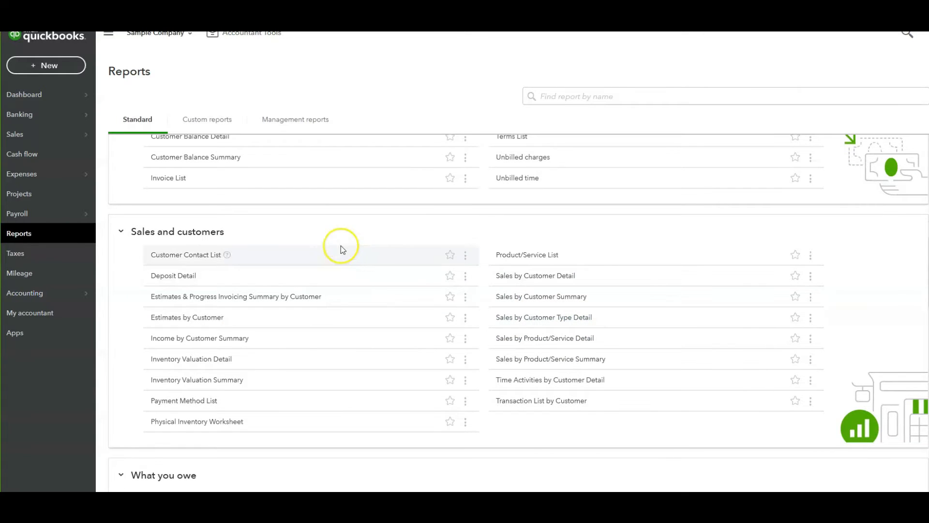
scroll(425, 407, "down", 4)
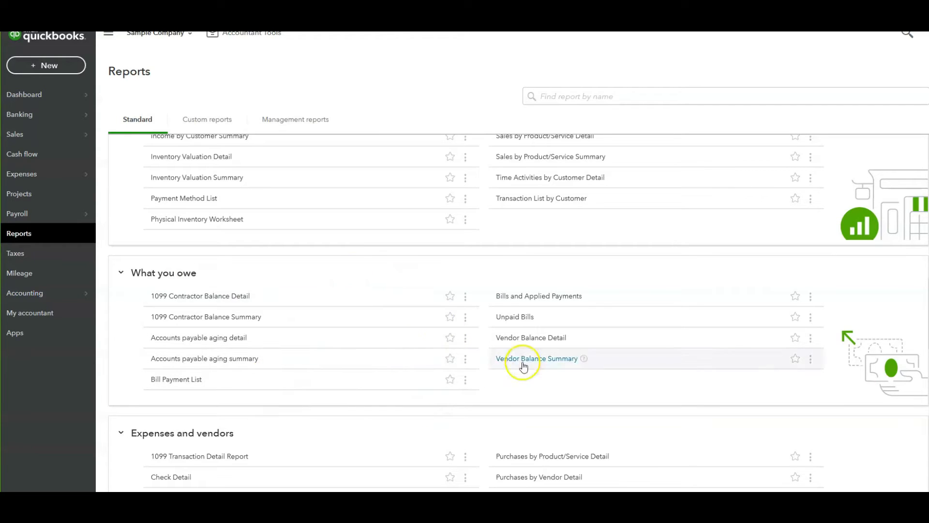
scroll(357, 370, "down", 4)
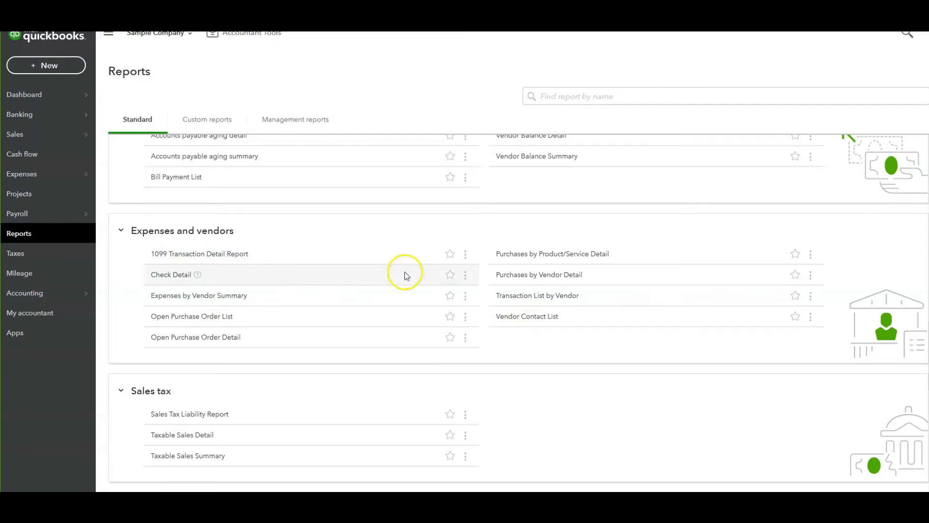
scroll(590, 361, "down", 3)
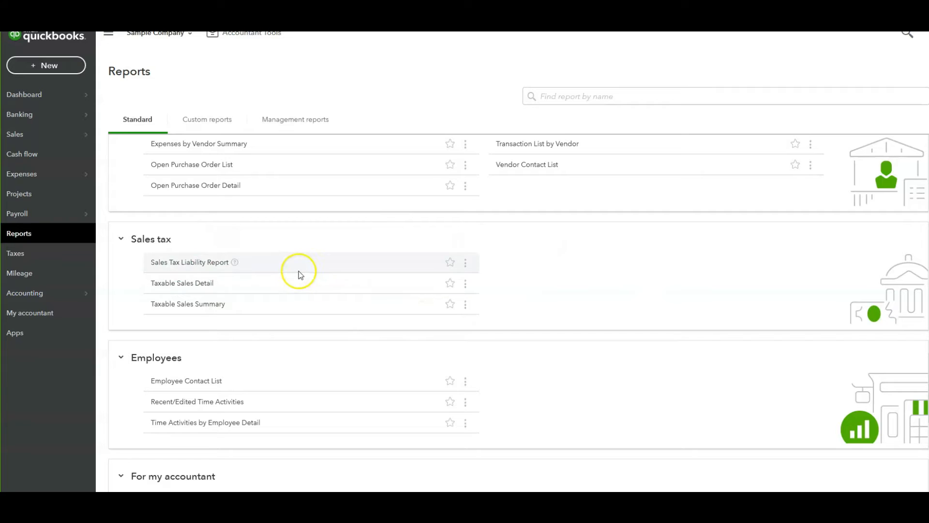
scroll(601, 322, "down", 2)
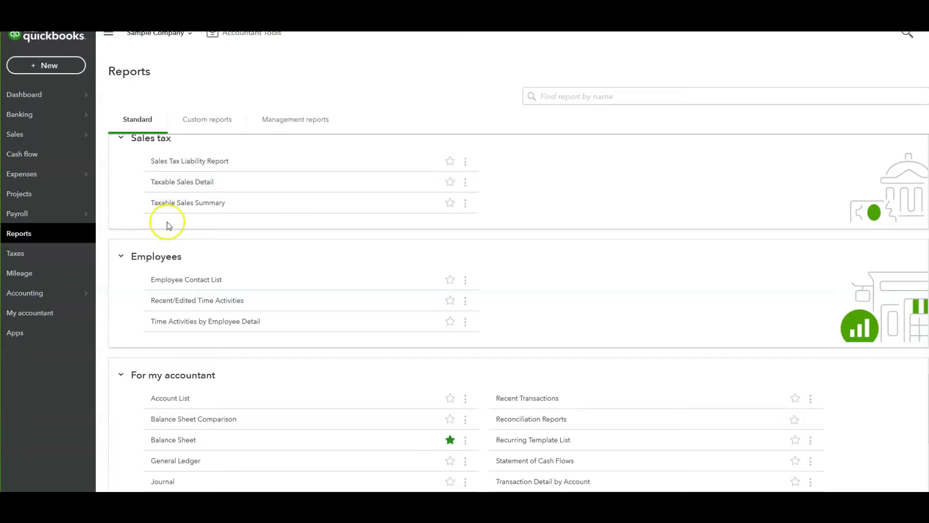
scroll(446, 333, "down", 2)
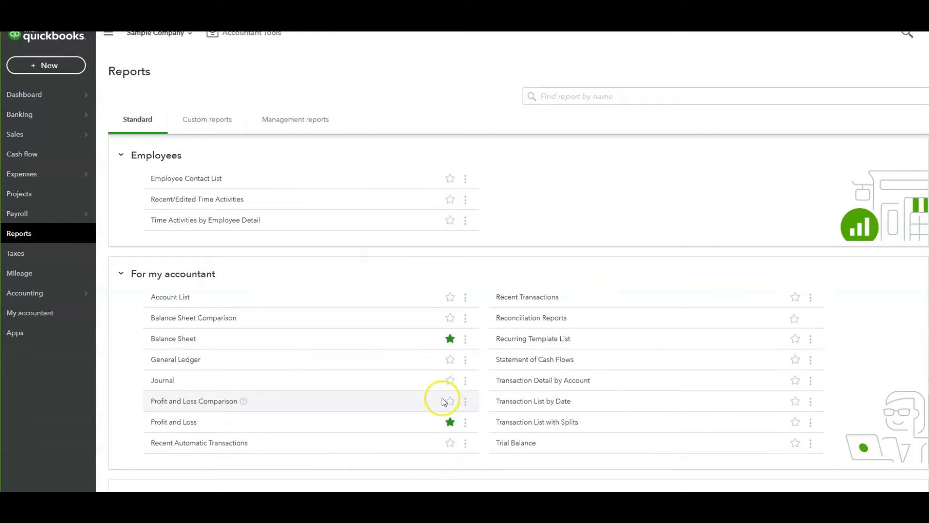
scroll(385, 361, "up", 20)
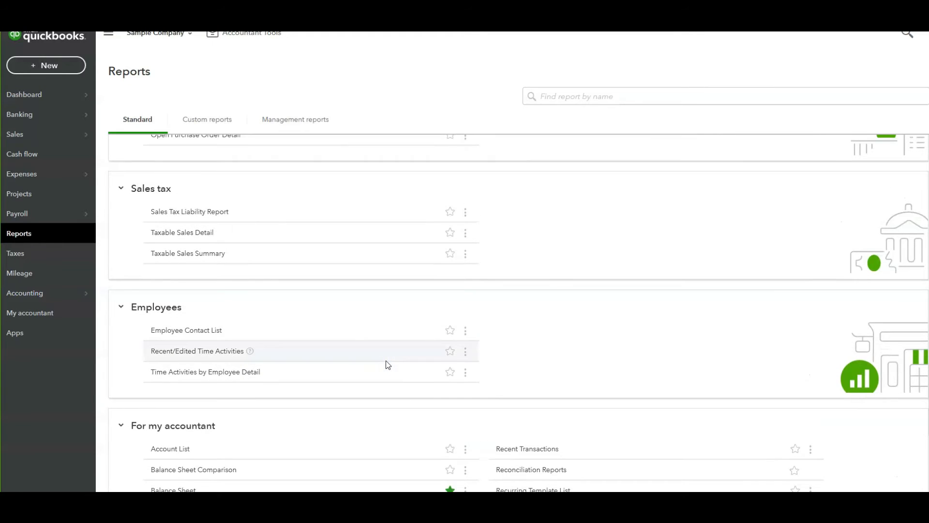
View the lists of custom reports and management reports
left_click(200, 121)
left_click(139, 120)
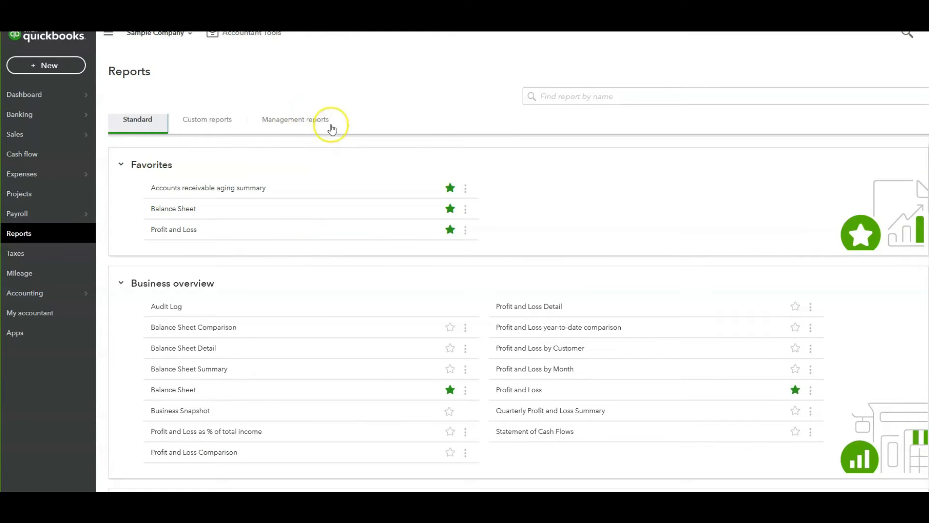
left_click(200, 121)
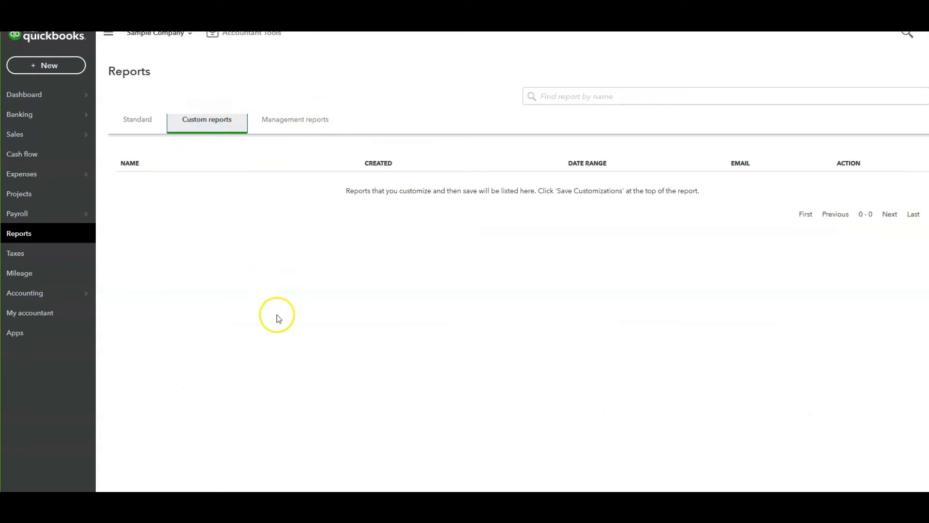
left_click(311, 129)
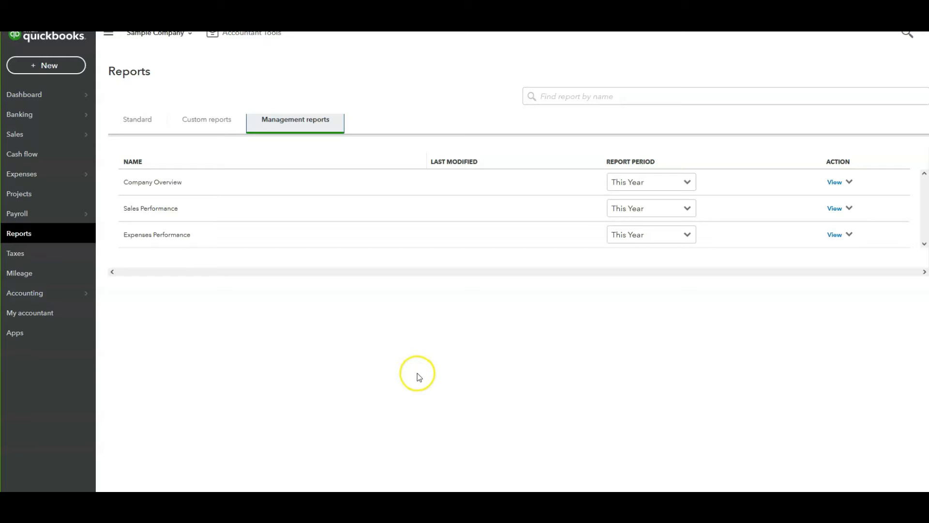
Open the Profit and Loss report from the standard favorites and set its period's end date to 08/31/2021
left_click(129, 119)
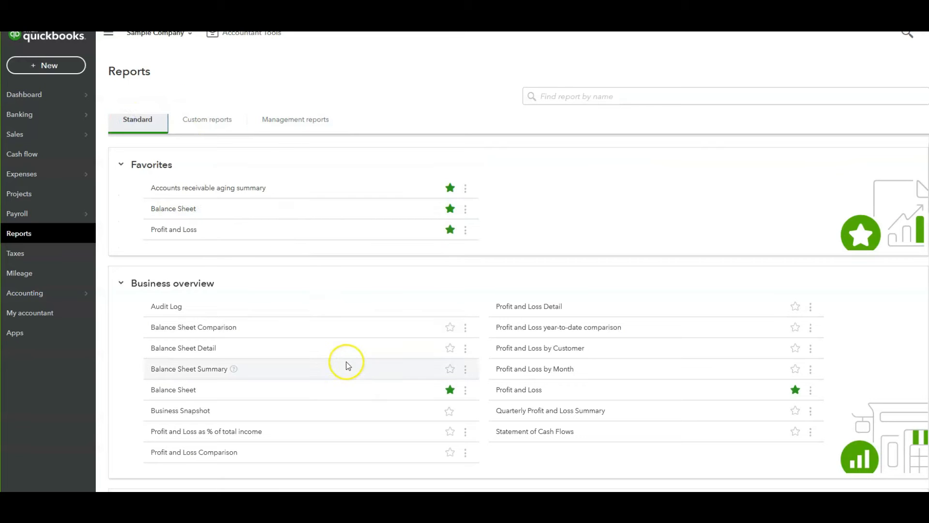
left_click(179, 233)
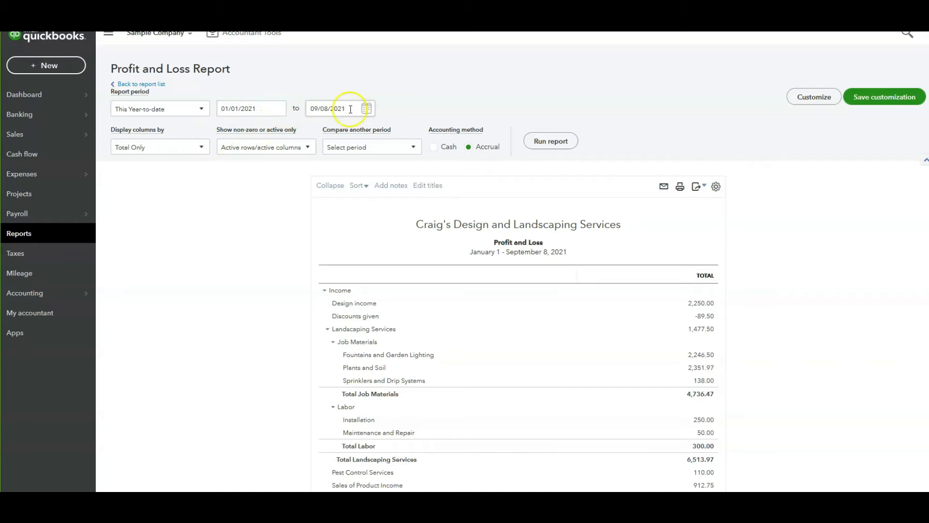
left_click(366, 107)
left_click(319, 136)
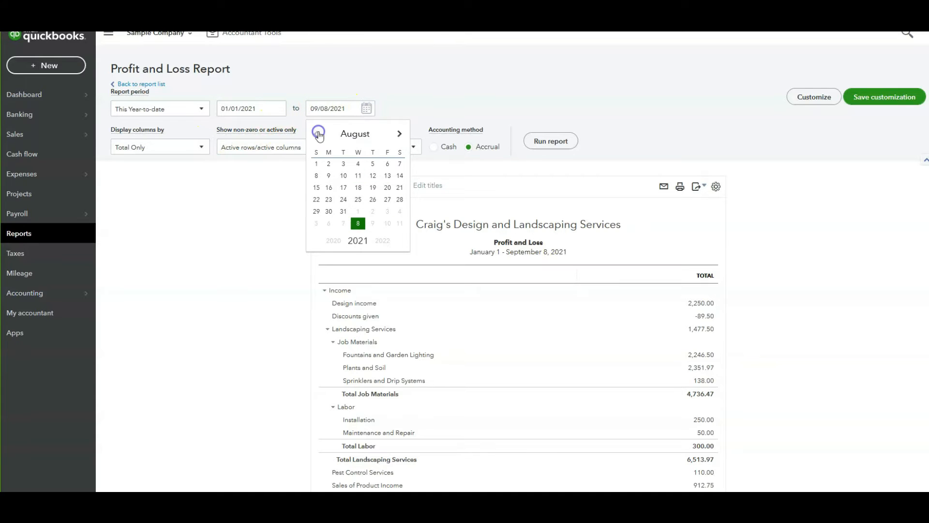
left_click(344, 212)
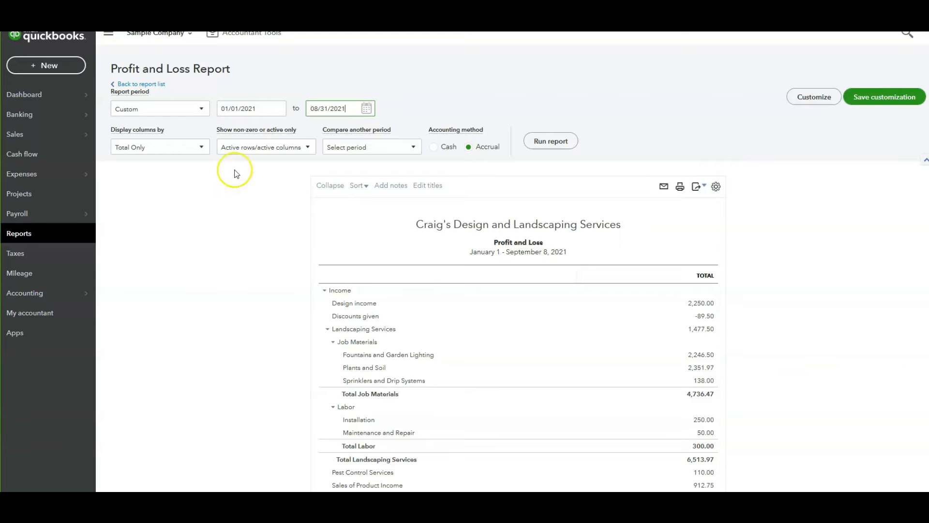
Add a % of Income comparison to the Profit and Loss report
left_click(414, 147)
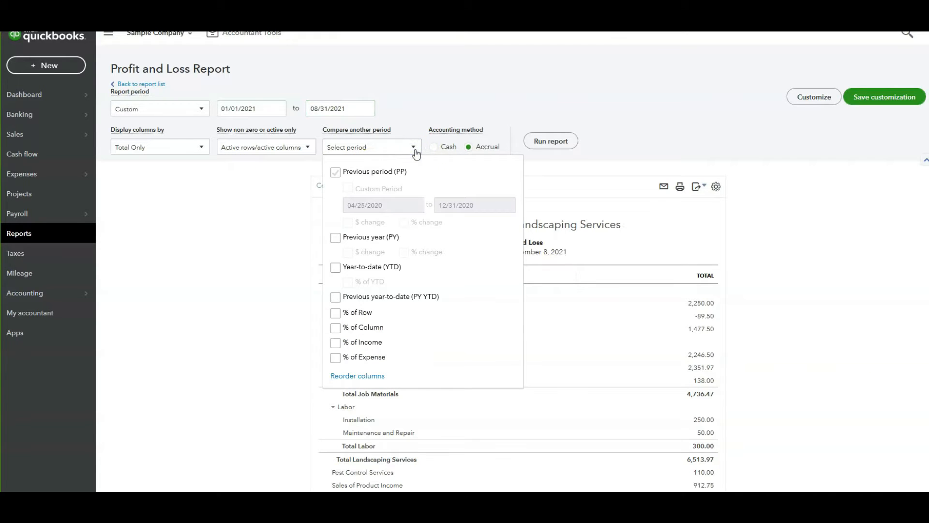
left_click(346, 343)
left_click(321, 323)
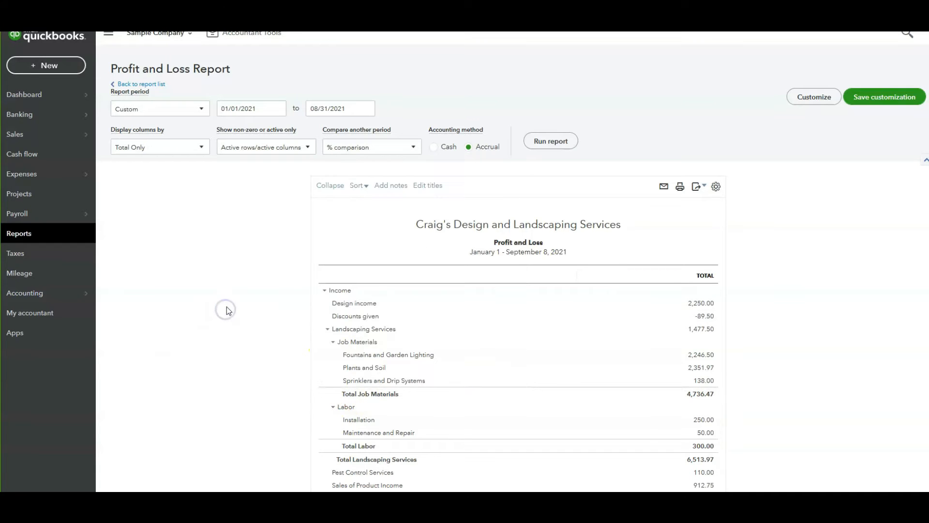
left_click(215, 296)
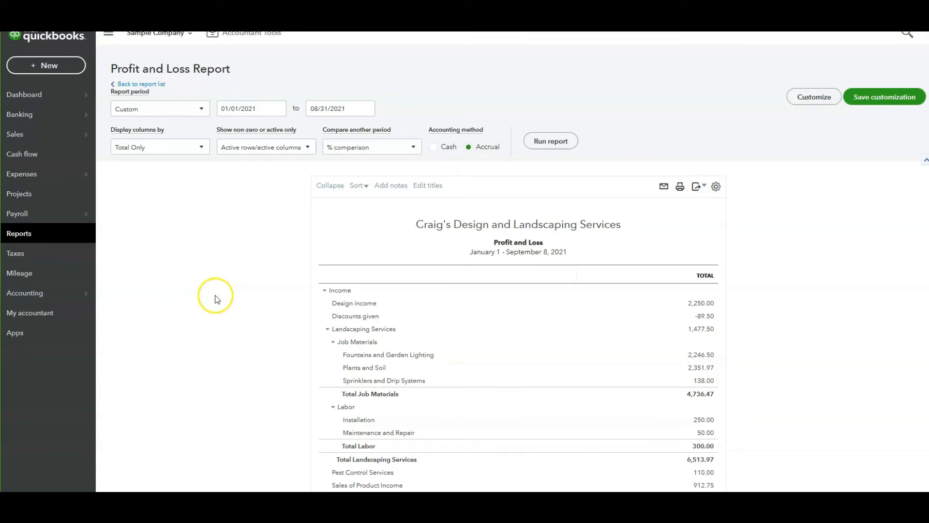
Set the accounting method to Cash and run the Profit and Loss report
left_click(457, 415)
left_click(490, 149)
left_click(433, 147)
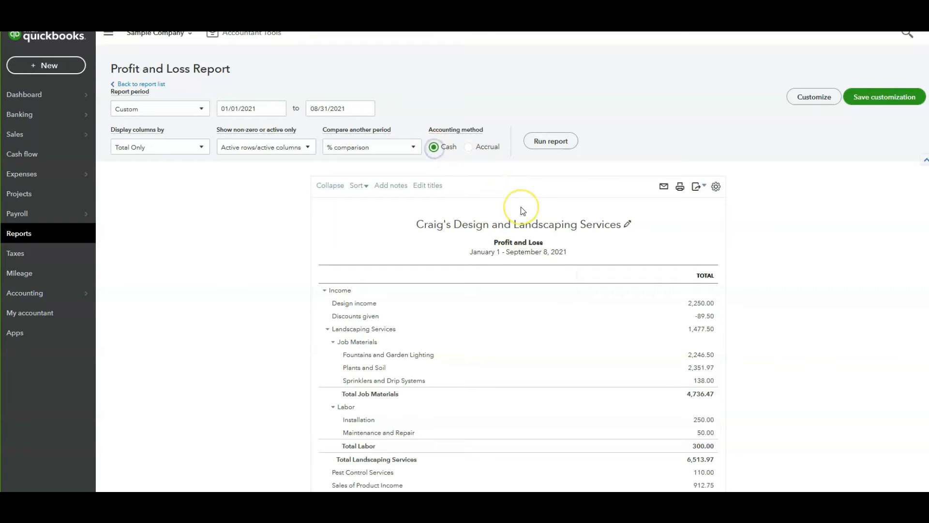
left_click(554, 141)
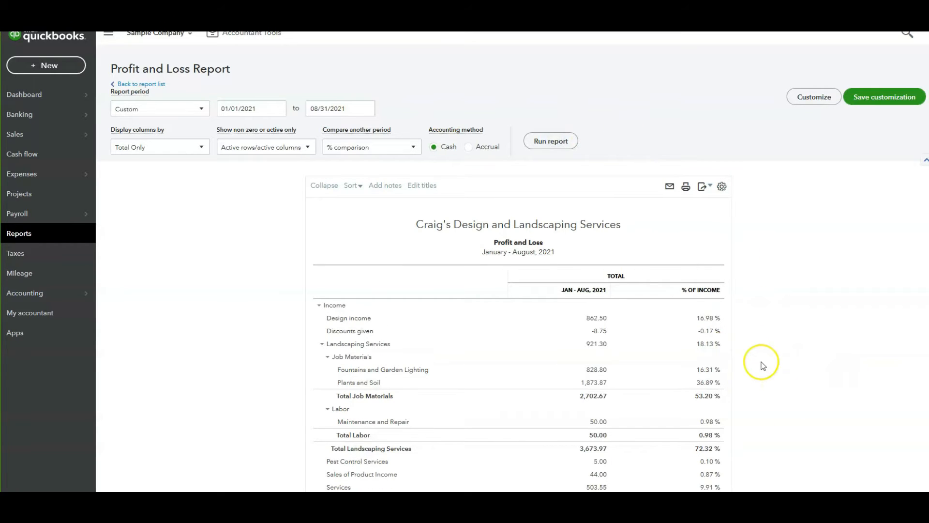
Customize the report to show negative numbers in parentheses and in red, and rerun it
scroll(741, 349, "up", 5)
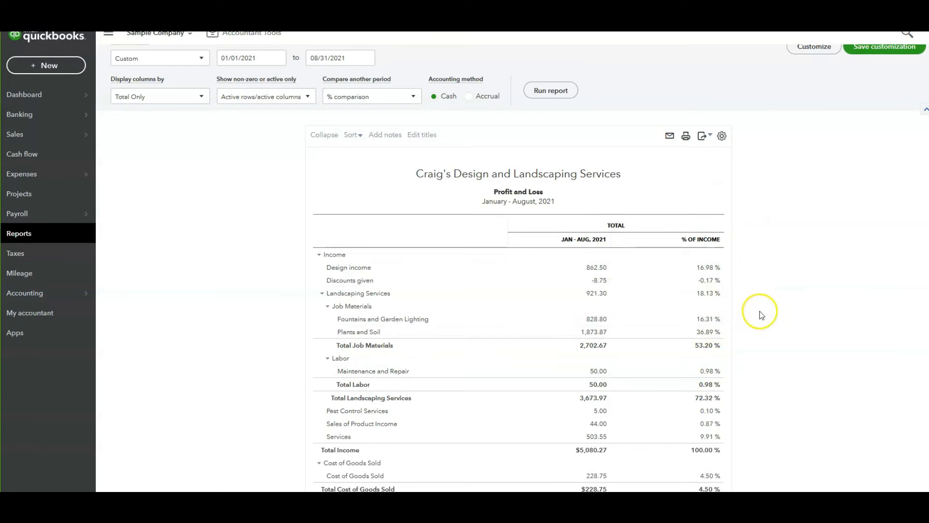
scroll(745, 310, "up", 1)
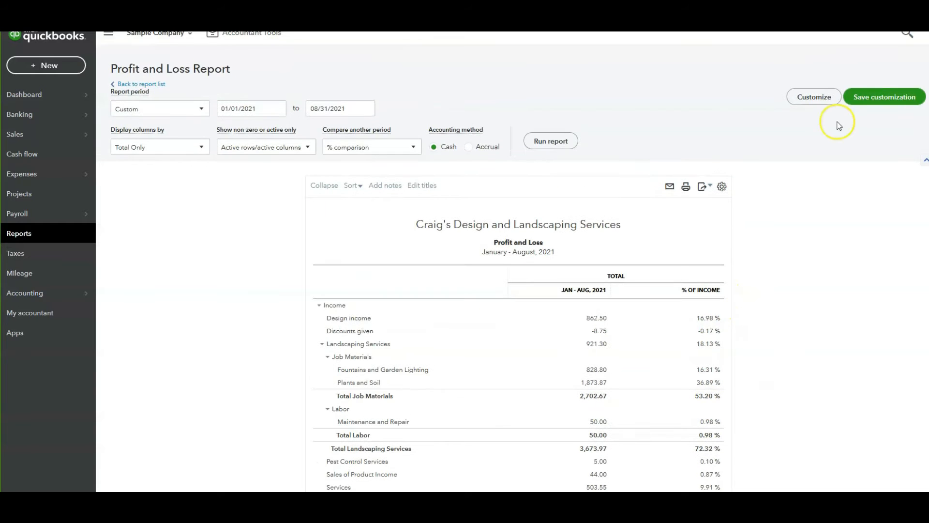
left_click(828, 96)
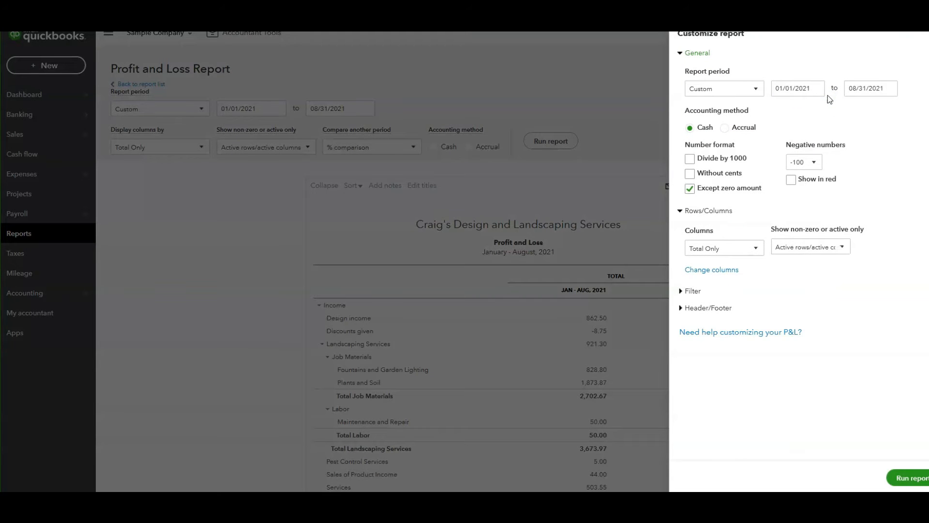
left_click(804, 162)
left_click(799, 187)
left_click(791, 179)
left_click(907, 477)
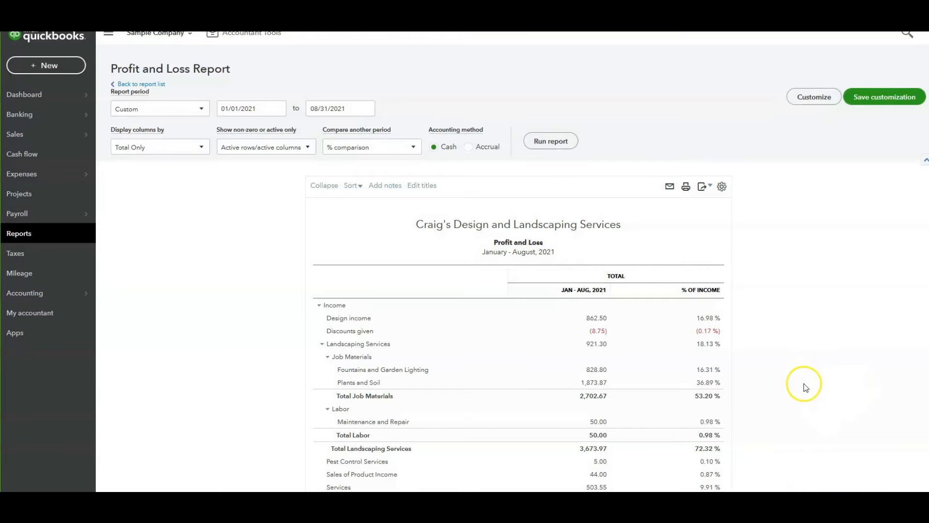
Examine the Profit and Loss report's income, cost of goods sold, gross profit and expense lines with their percentages of income
scroll(803, 383, "down", 1)
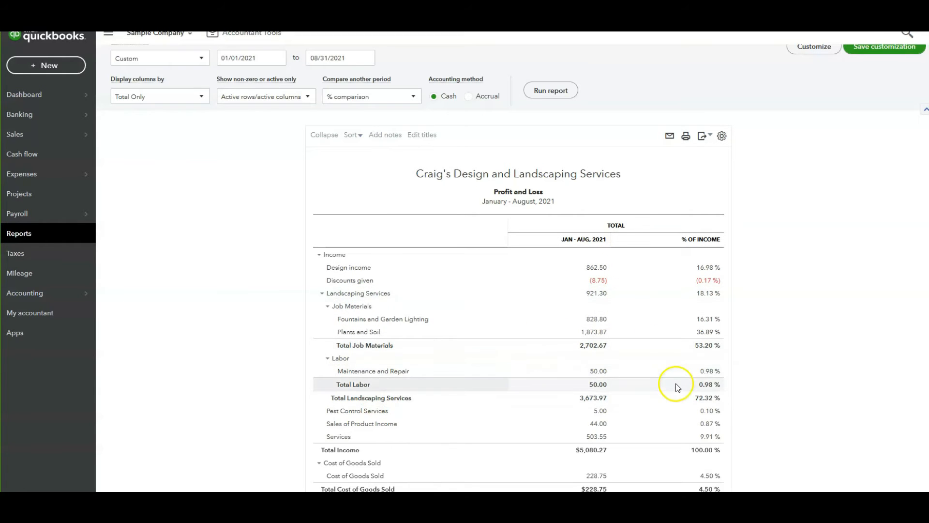
scroll(676, 383, "down", 2)
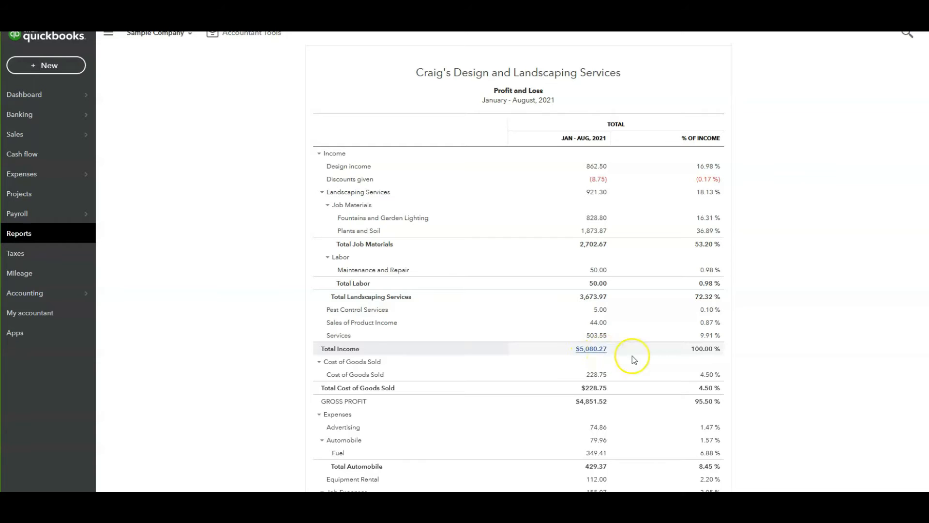
scroll(634, 358, "down", 1)
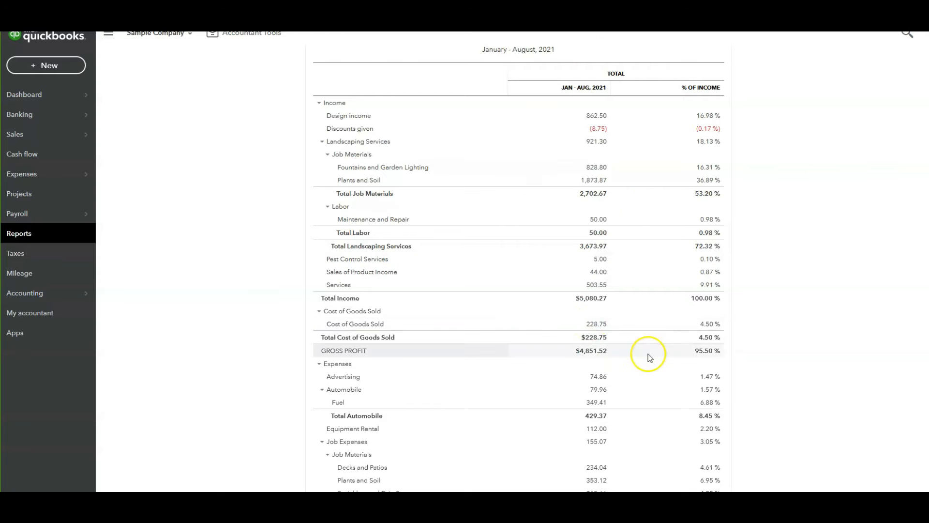
scroll(652, 382, "down", 3)
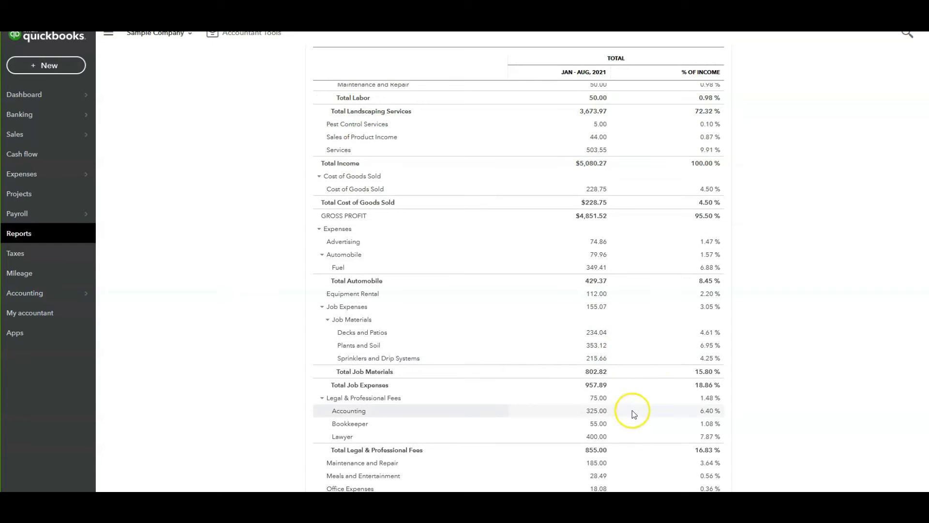
scroll(643, 412, "down", 1)
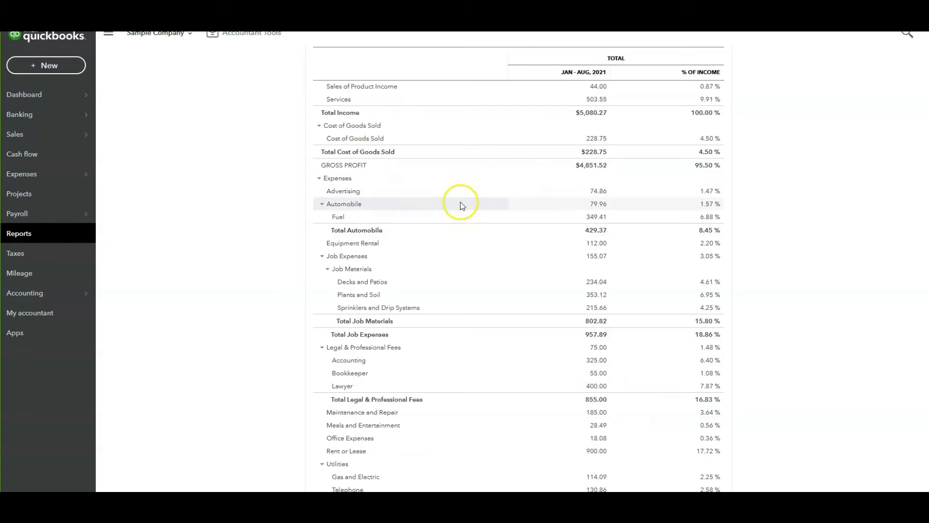
scroll(556, 358, "down", 1)
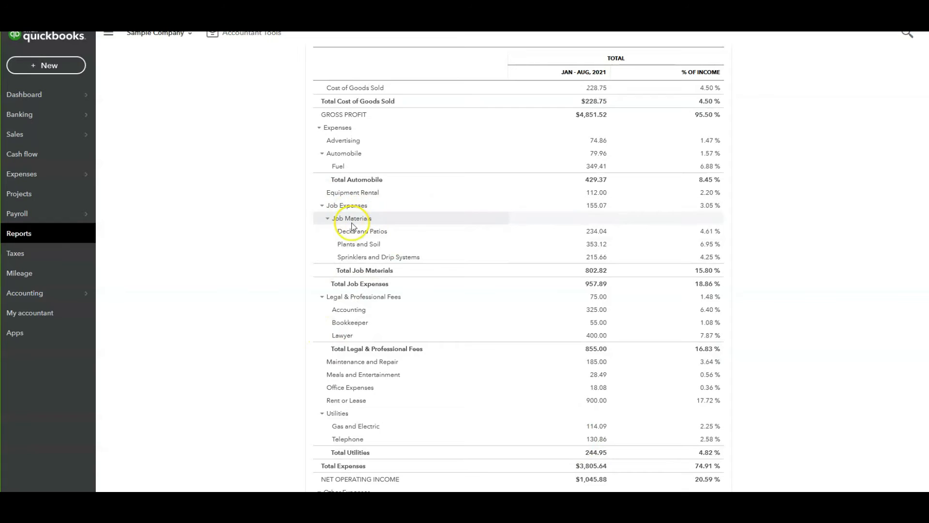
scroll(531, 260, "up", 5)
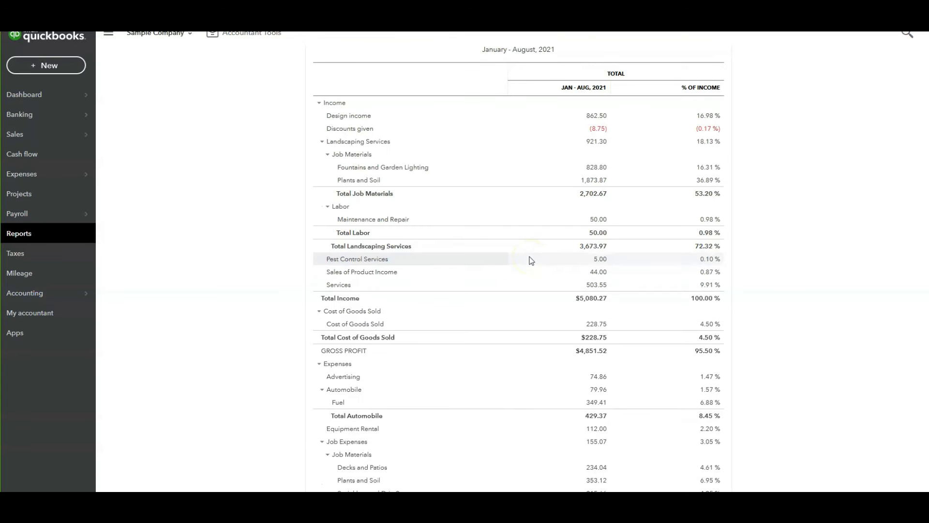
scroll(533, 370, "up", 1)
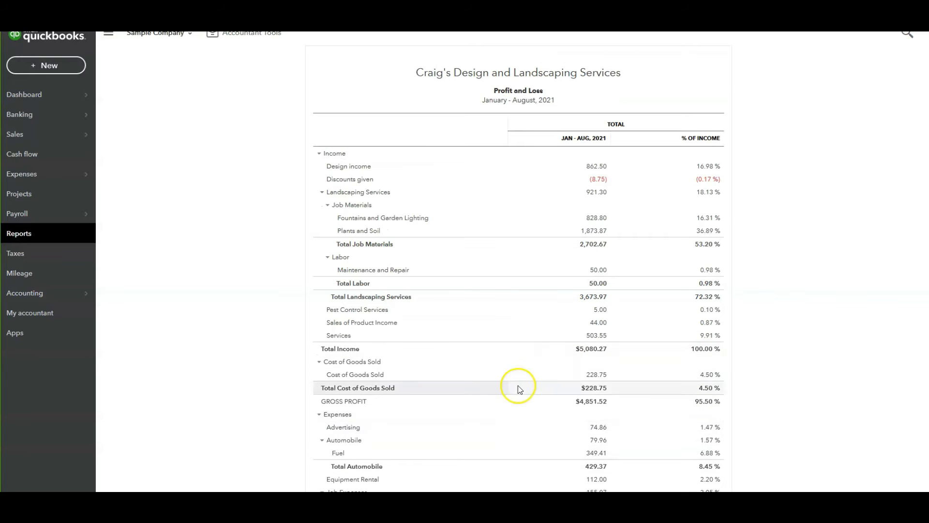
scroll(531, 376, "down", 7)
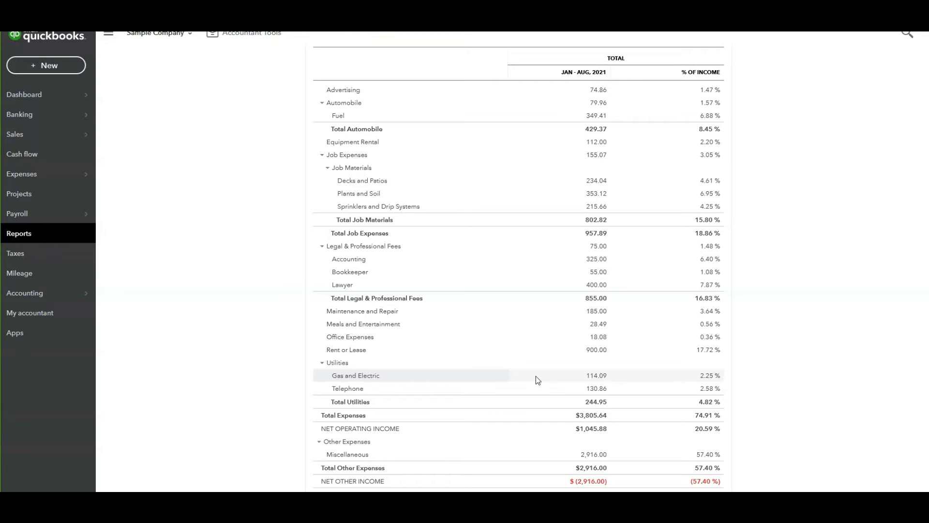
left_click(527, 378)
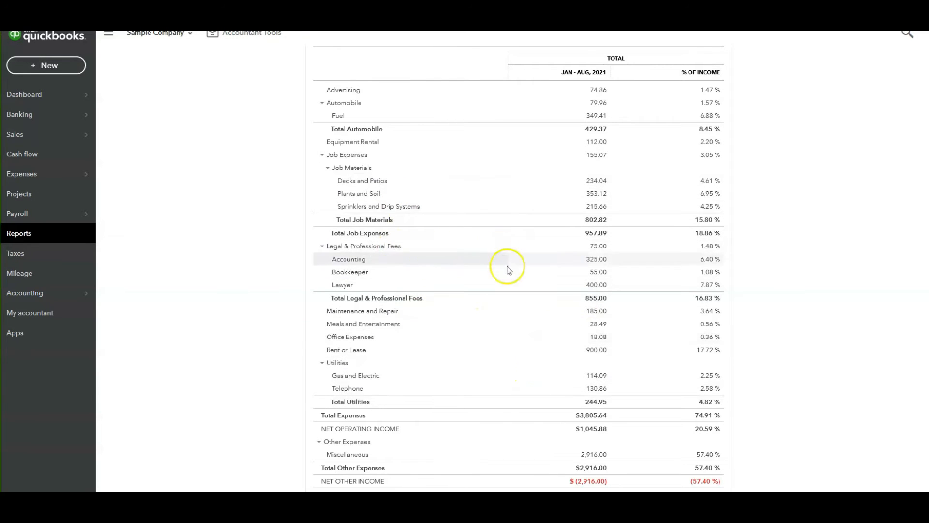
Start saving the Profit and Loss customization and assign it to a new report group named Financial Reports 2021
scroll(543, 369, "down", 1)
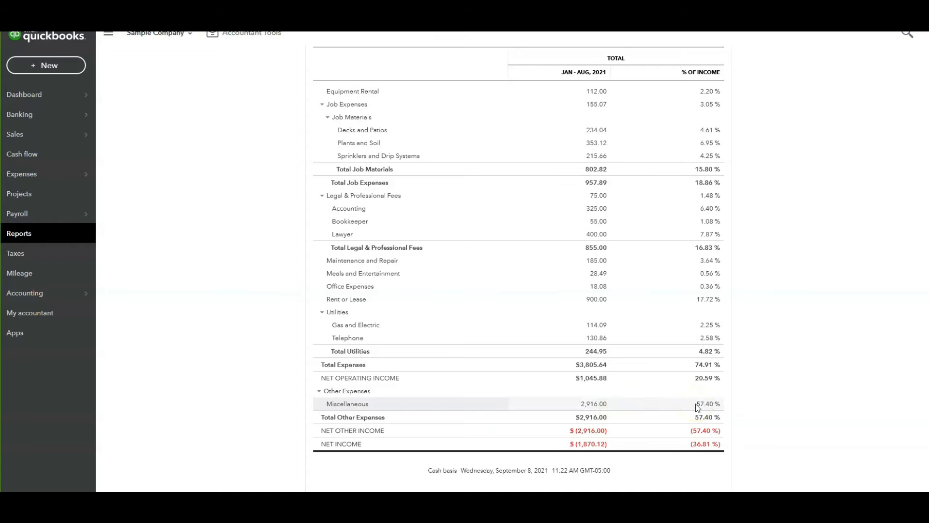
left_click(714, 403)
scroll(816, 355, "up", 15)
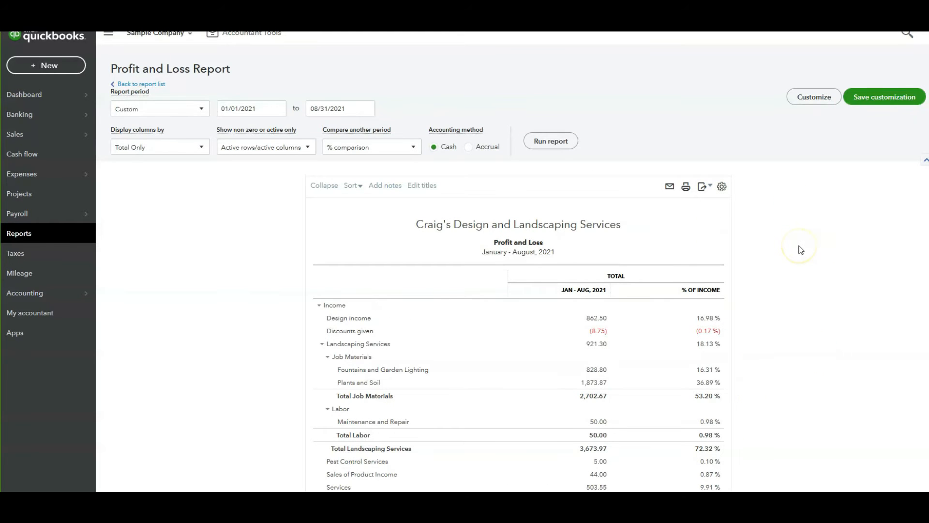
left_click(892, 102)
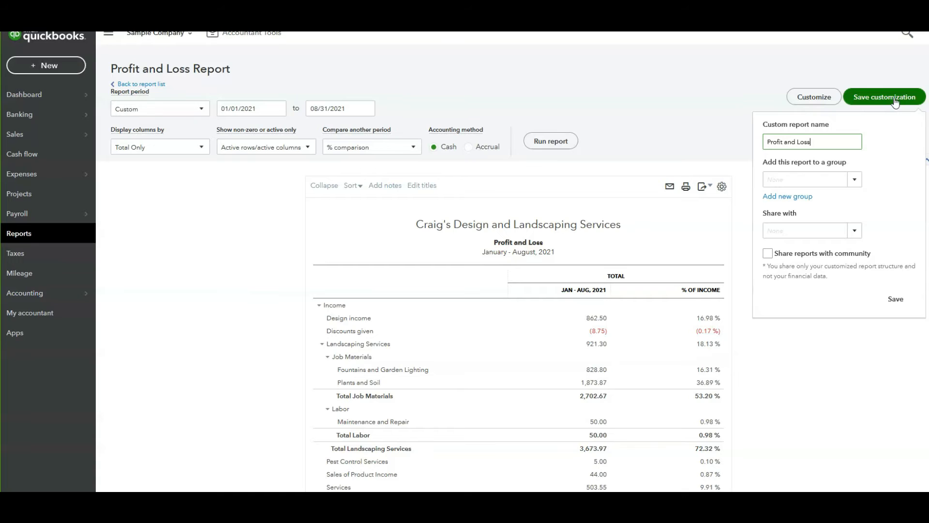
left_click(787, 196)
left_click(790, 219)
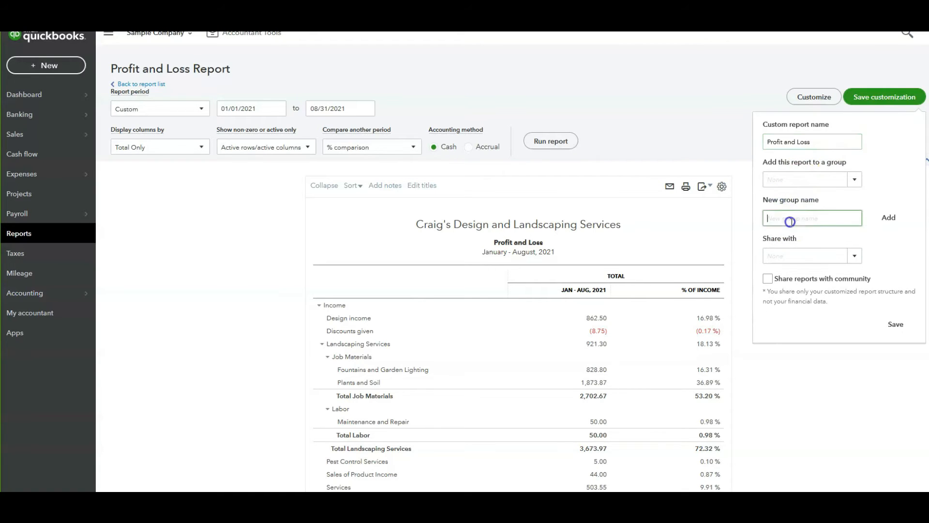
type("Financial Reports 2021")
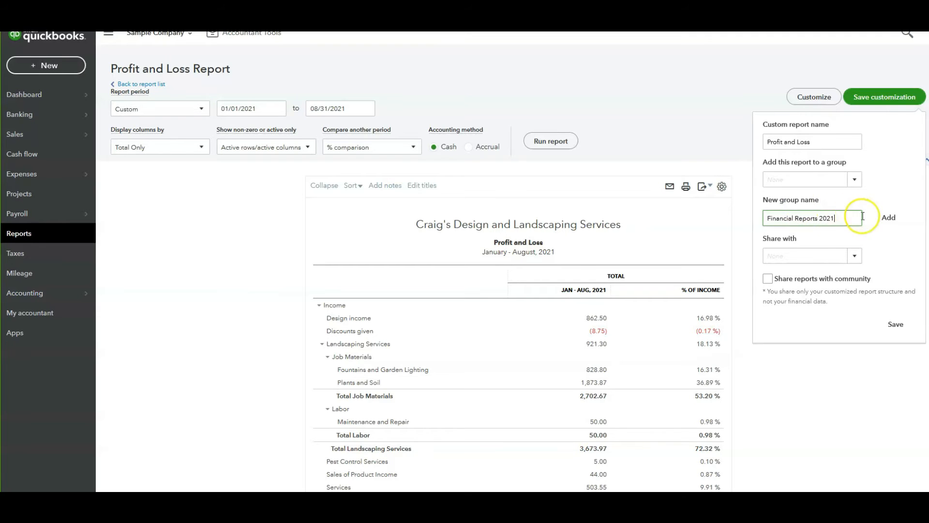
left_click(888, 217)
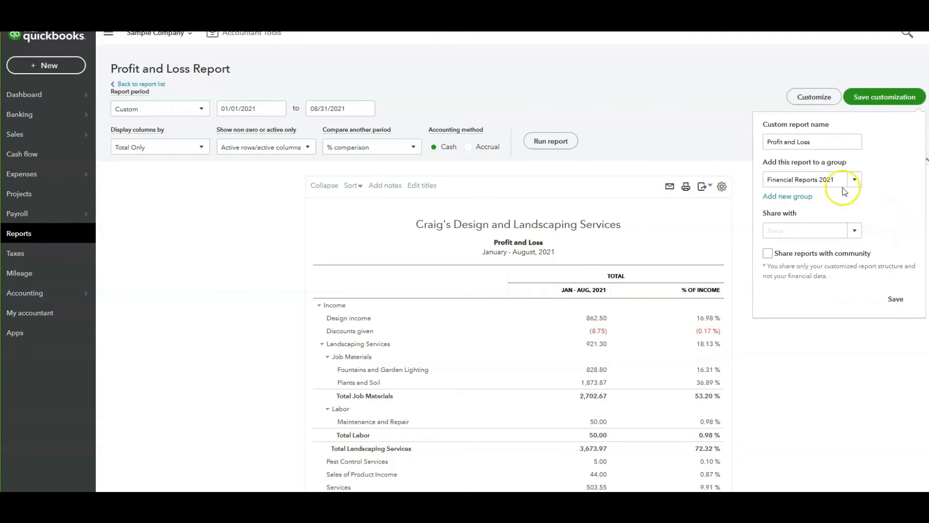
Name the custom report Profit and Loss Total and save it
left_click(831, 143)
left_click(830, 140)
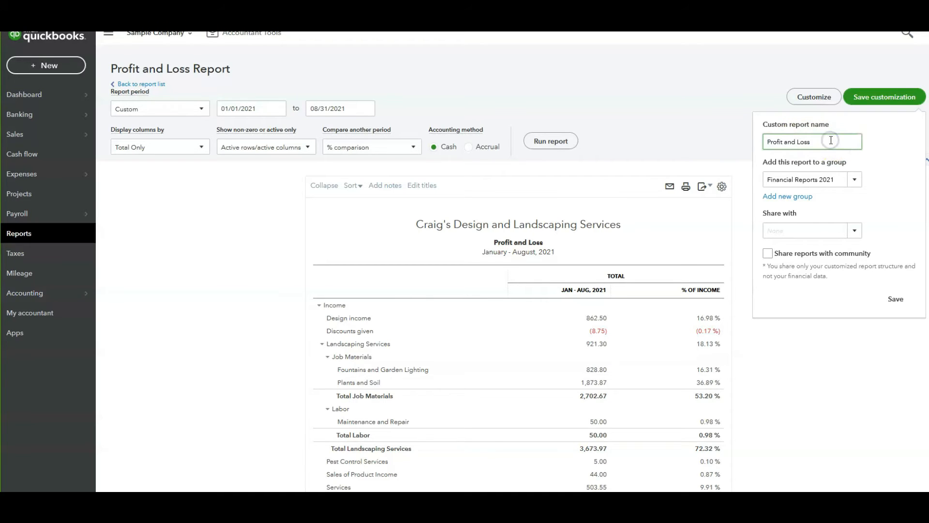
type("Total")
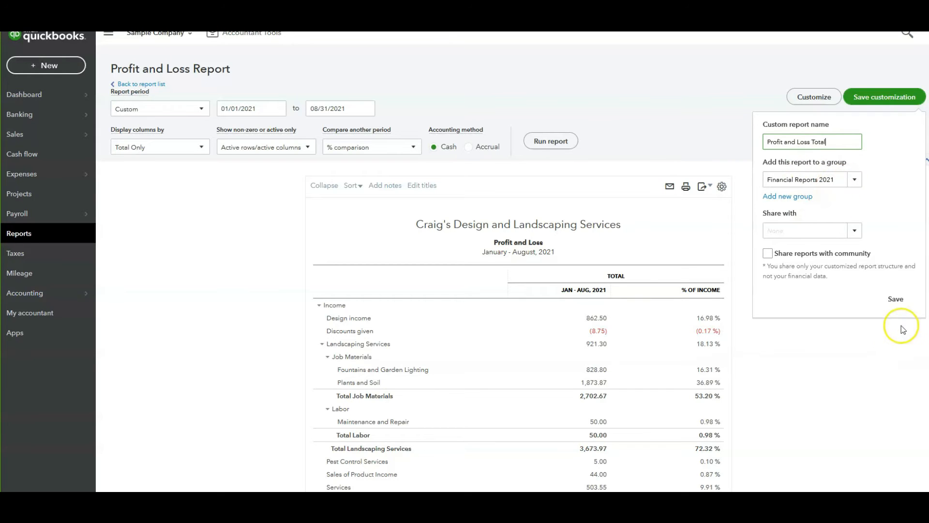
left_click(896, 300)
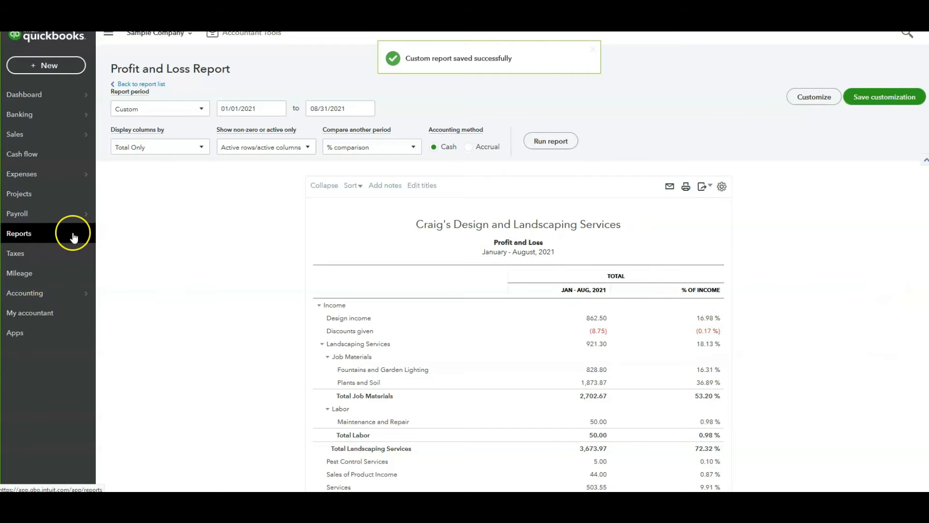
Open the favorite Balance Sheet report from the report list and look over its asset section
left_click(20, 233)
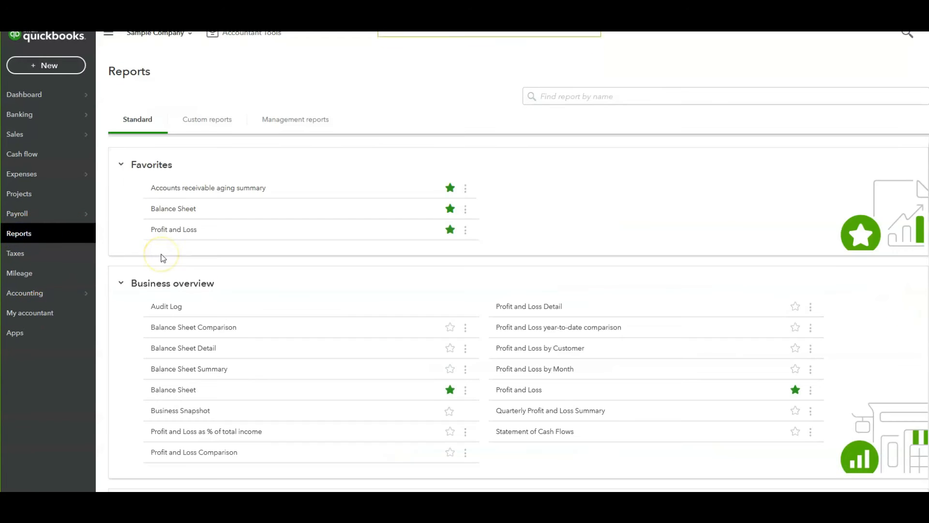
left_click(178, 209)
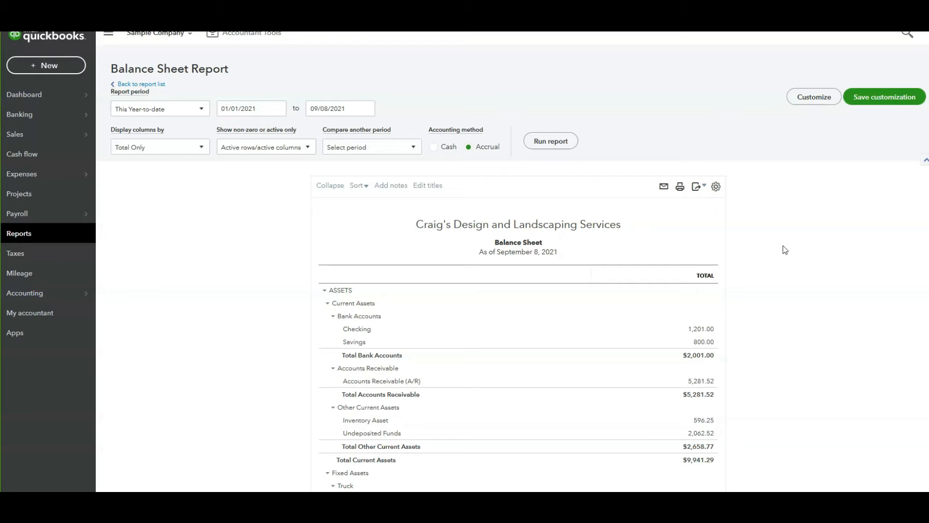
left_click(784, 251)
left_click(802, 319)
scroll(801, 349, "down", 1)
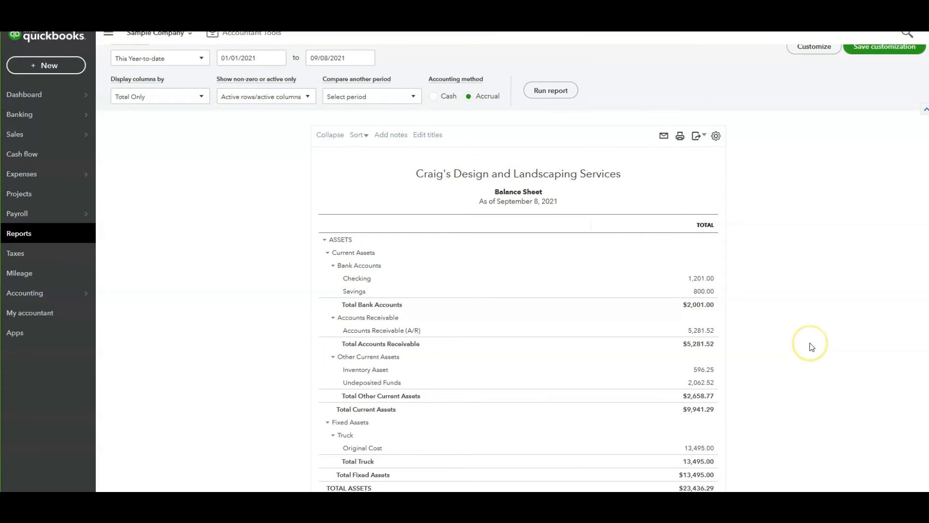
scroll(812, 347, "down", 1)
scroll(812, 347, "up", 2)
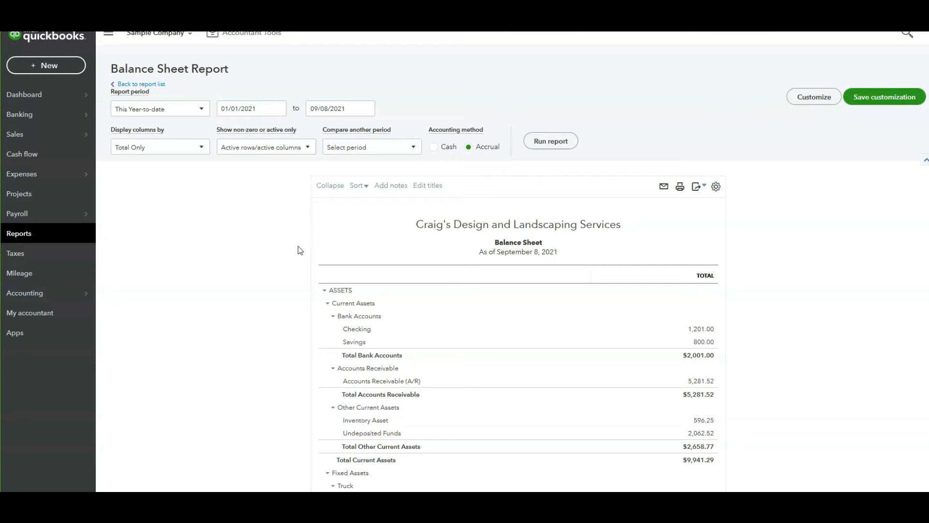
Set the Balance Sheet's report period to Custom with an end date of 08/31/2021
left_click(200, 110)
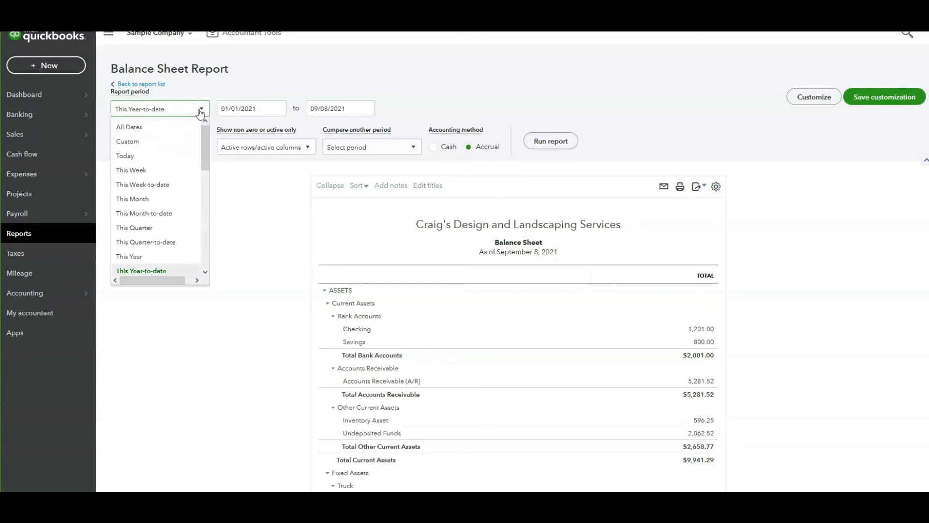
left_click(160, 142)
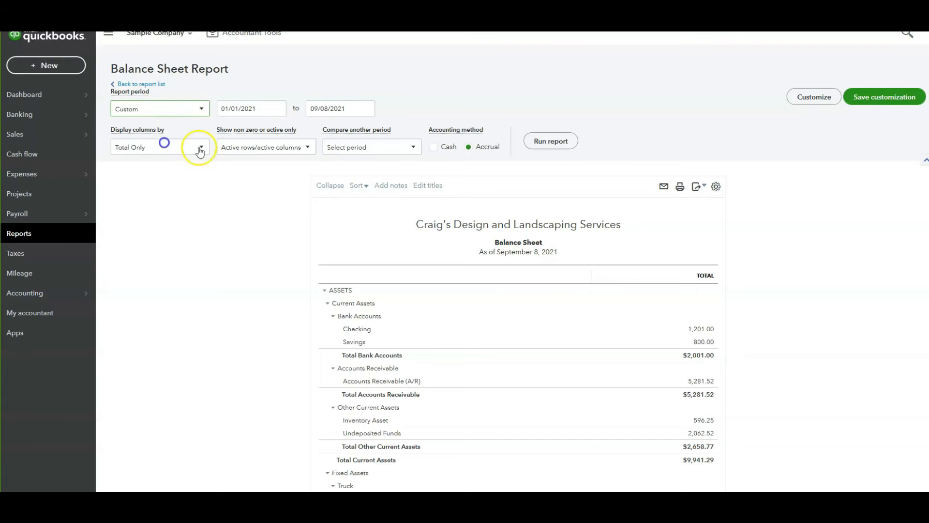
left_click(365, 109)
left_click(315, 134)
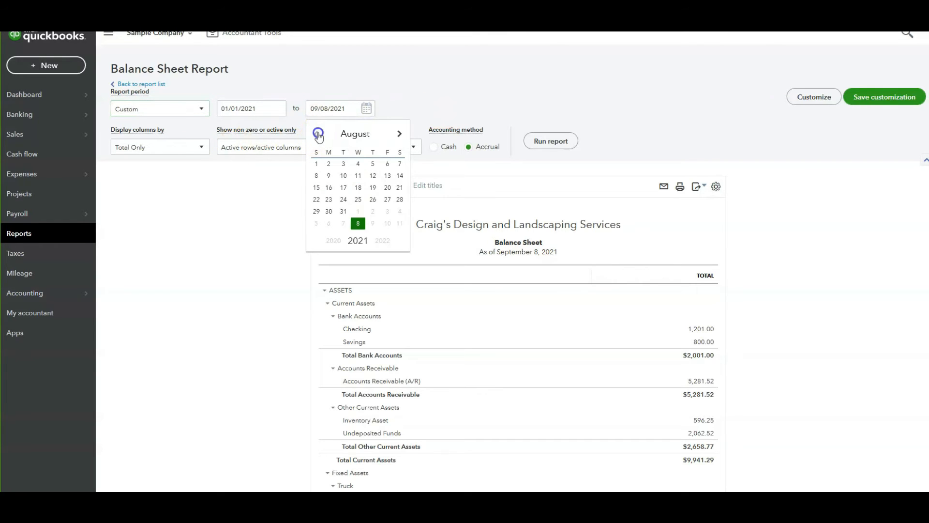
left_click(344, 212)
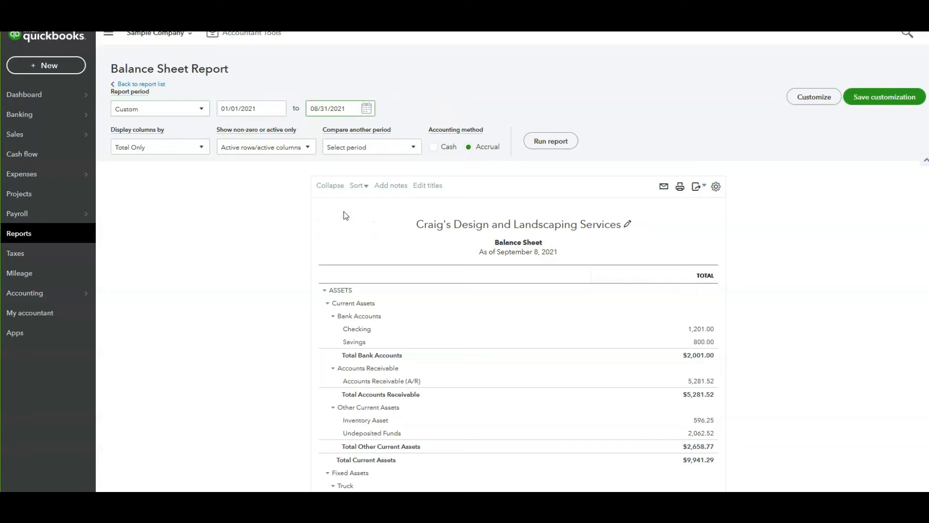
Set the Balance Sheet's accounting method to Cash and run the report
left_click(433, 149)
left_click(550, 141)
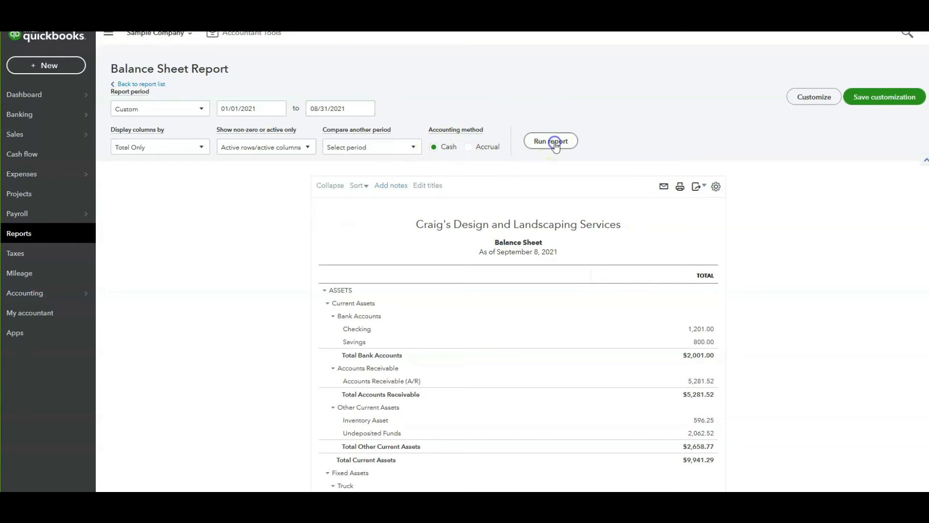
scroll(844, 402, "down", 5)
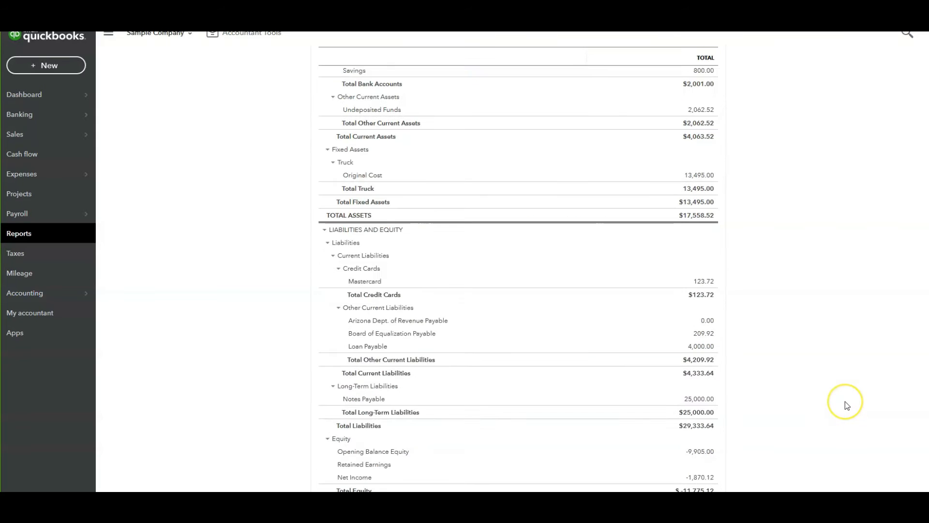
scroll(844, 401, "up", 10)
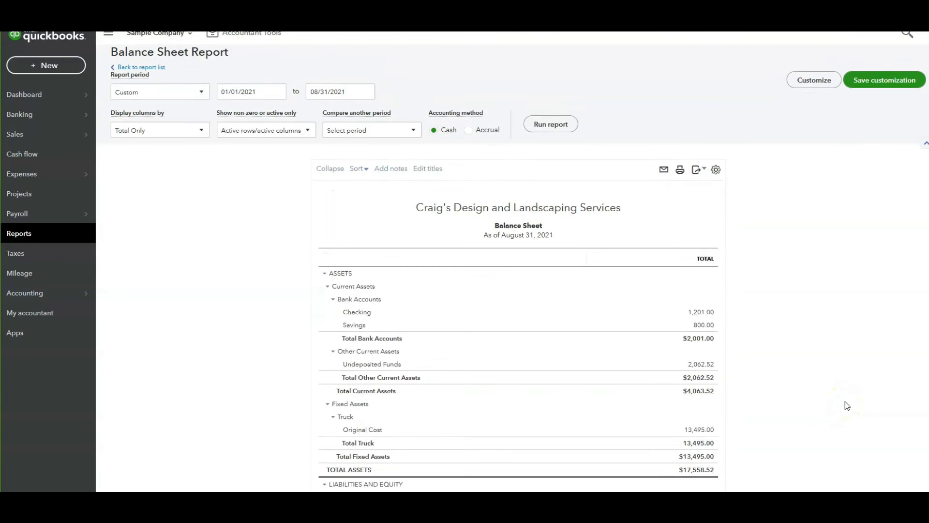
Customize the Balance Sheet to show negative numbers as (100) and in red, and rerun it
left_click(815, 97)
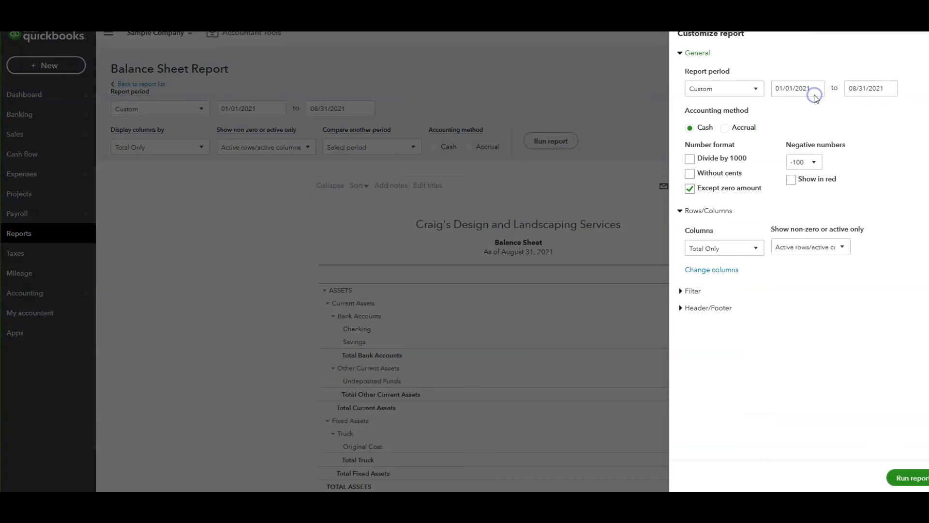
left_click(813, 161)
left_click(798, 195)
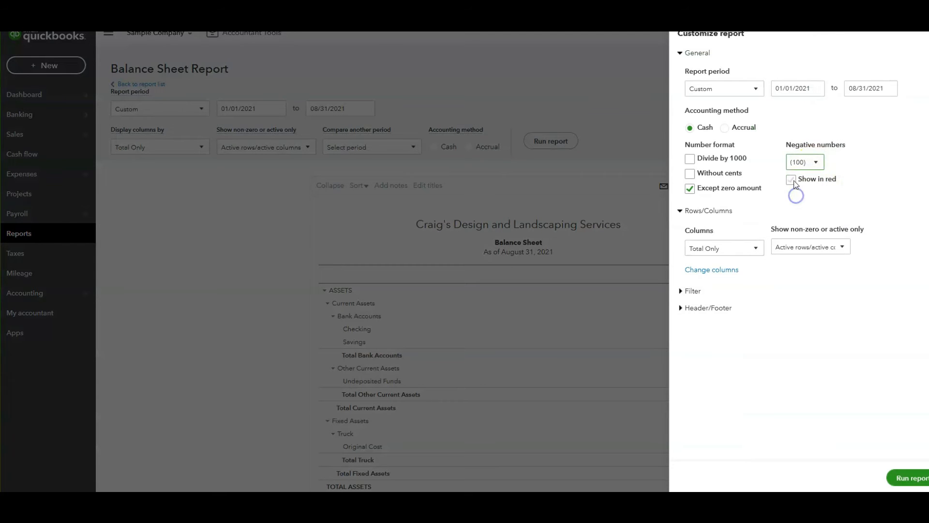
left_click(790, 179)
left_click(912, 480)
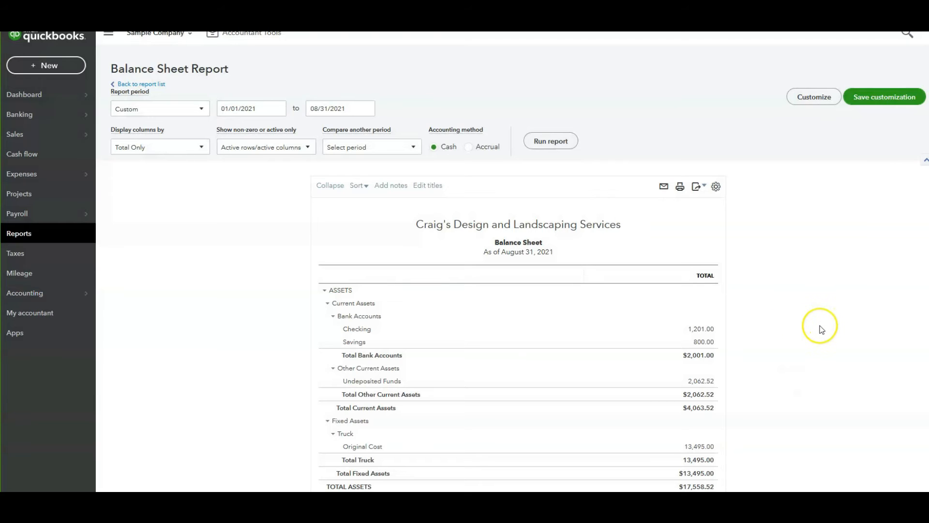
Examine the Balance Sheet's assets, liabilities and equity, comparing total assets with total liabilities and equity
scroll(823, 324, "down", 7)
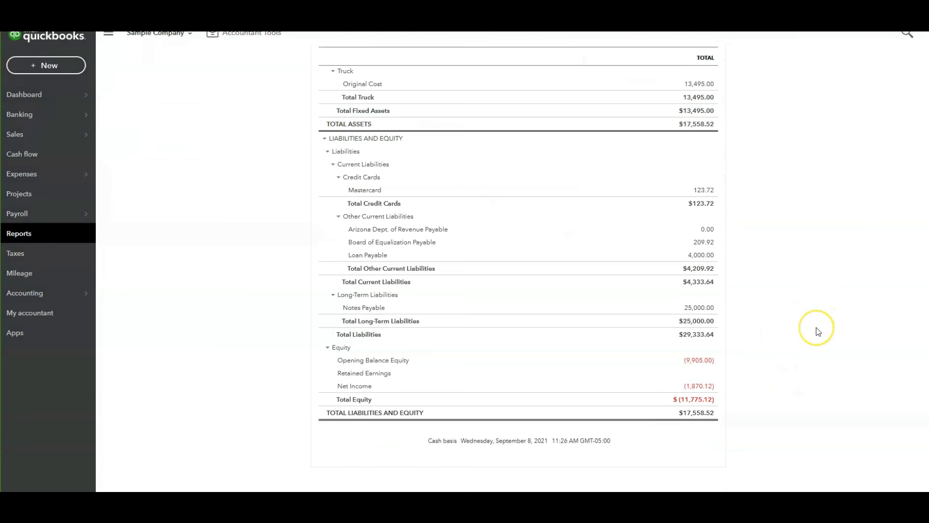
scroll(817, 329, "up", 7)
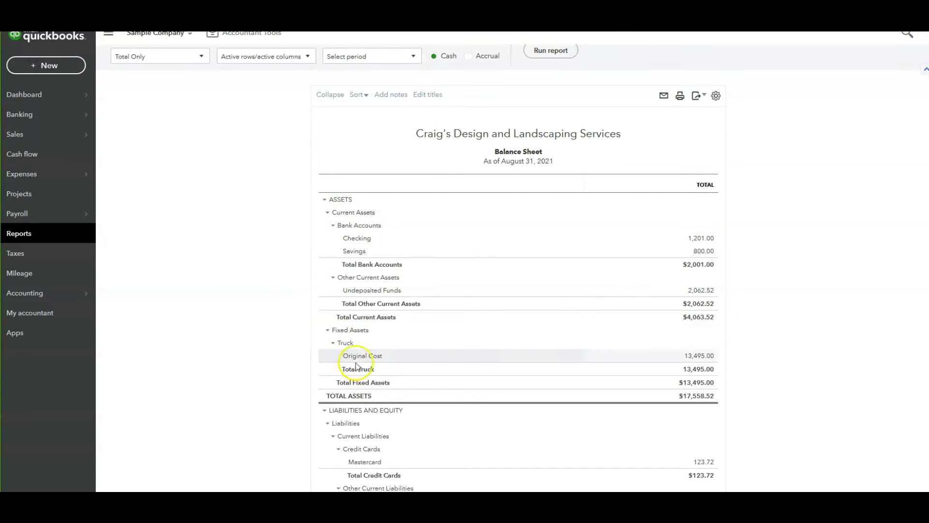
scroll(818, 389, "down", 2)
scroll(824, 388, "down", 1)
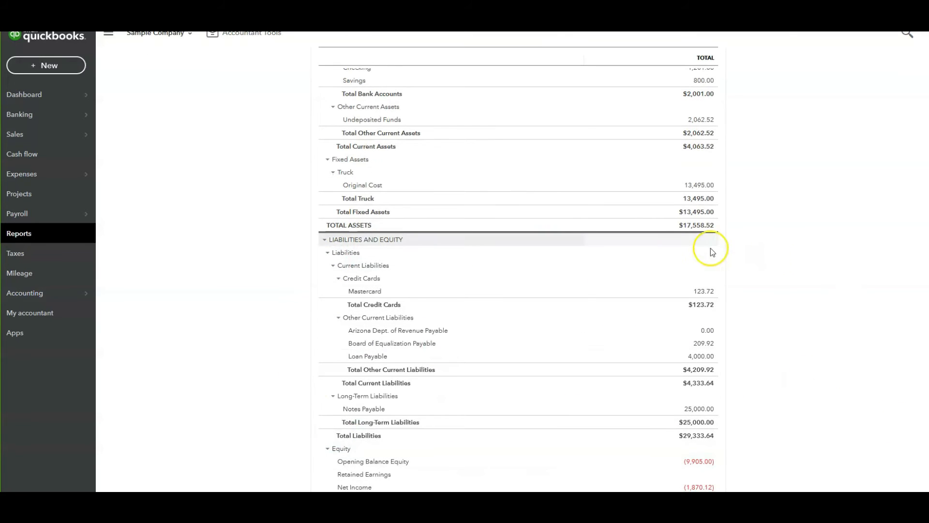
scroll(778, 353, "down", 2)
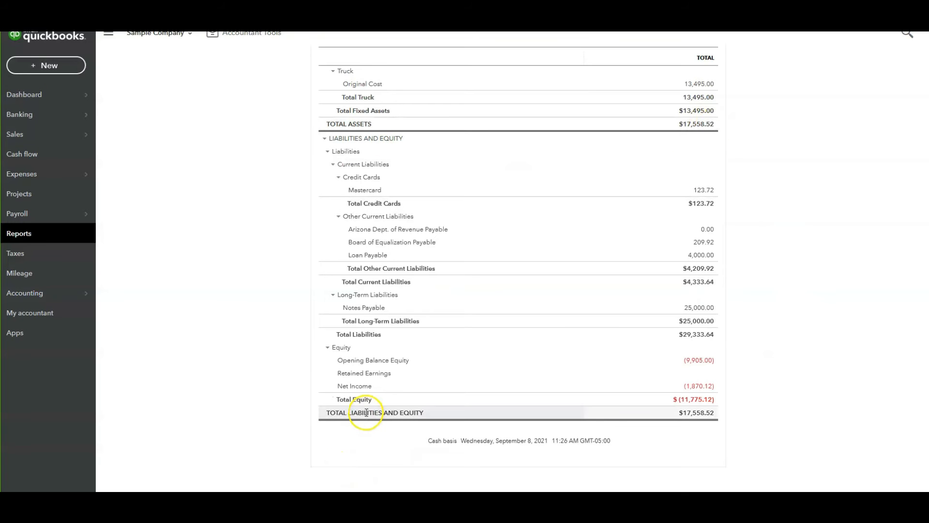
scroll(803, 373, "up", 5)
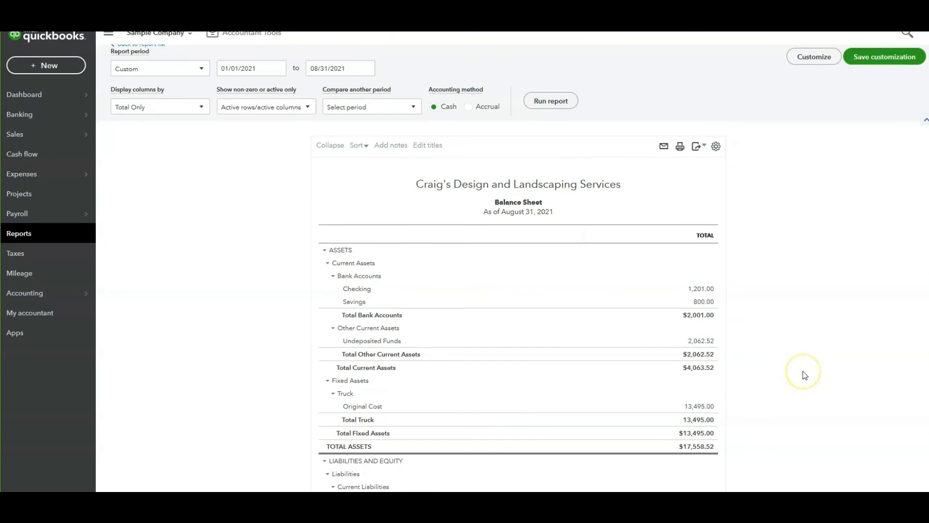
scroll(805, 373, "down", 2)
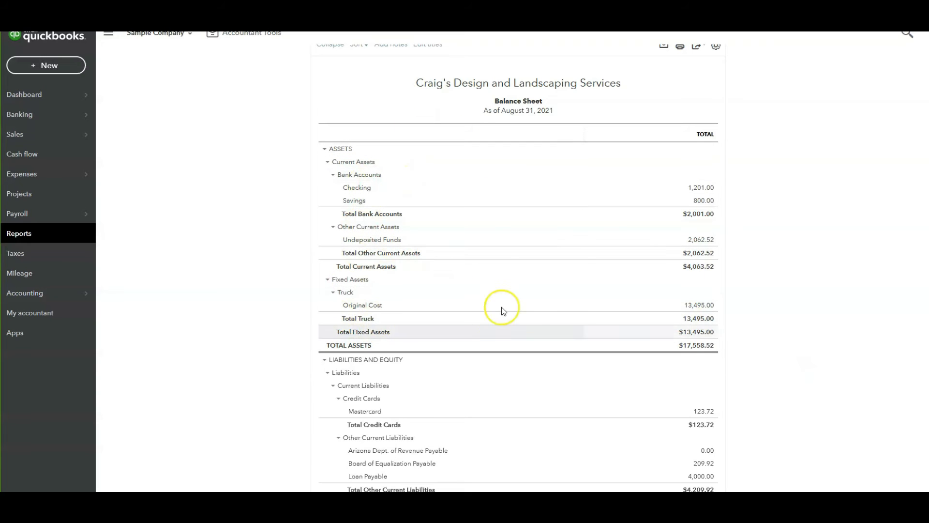
scroll(844, 352, "down", 5)
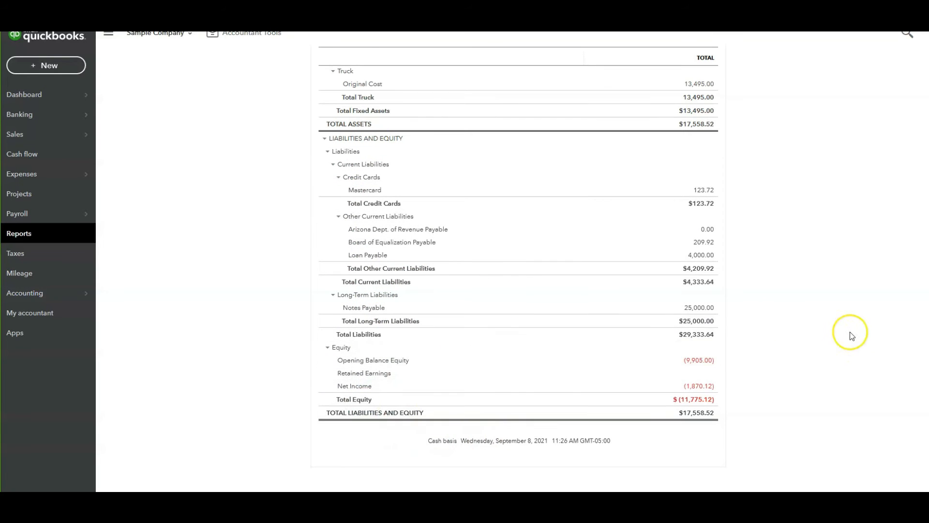
scroll(850, 332, "up", 6)
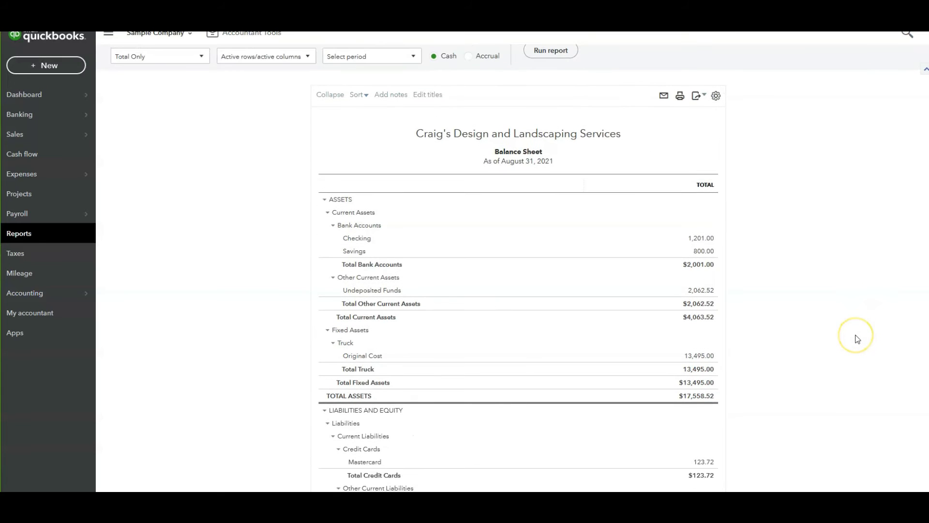
scroll(857, 338, "down", 5)
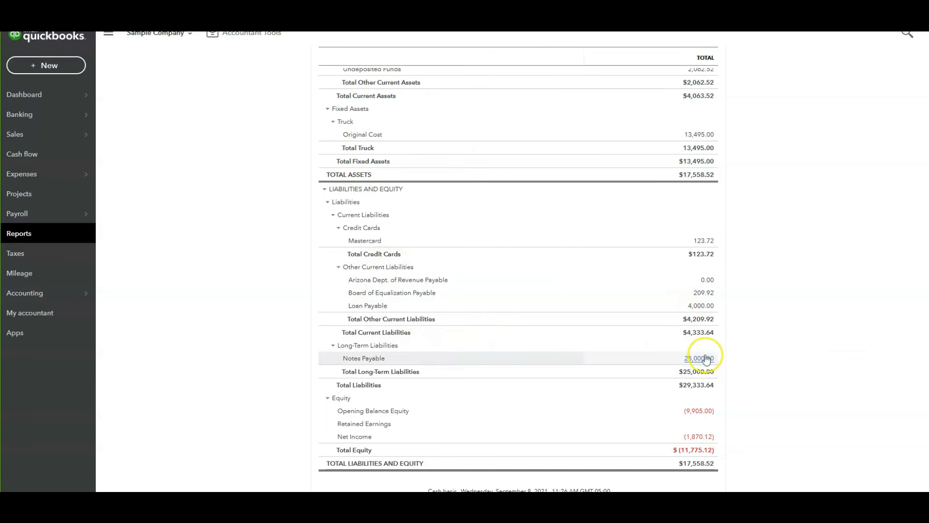
scroll(745, 381, "down", 1)
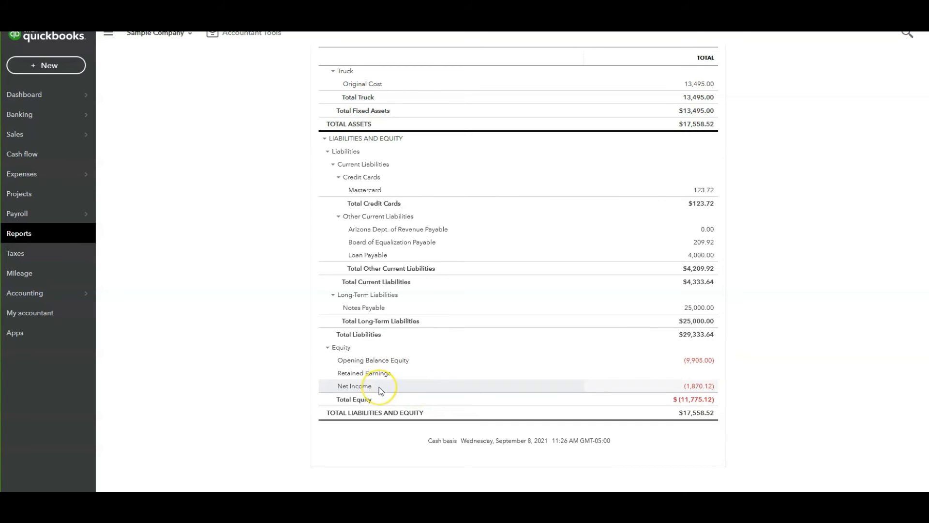
View the transactions behind the Opening Balance Equity amount and return to the Balance Sheet's equity section
left_click(692, 364)
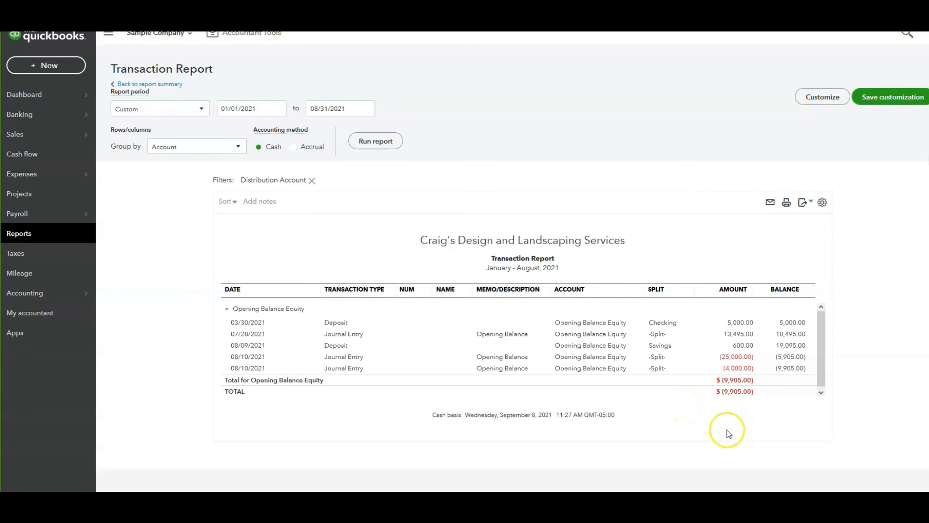
left_click(147, 83)
scroll(730, 436, "down", 10)
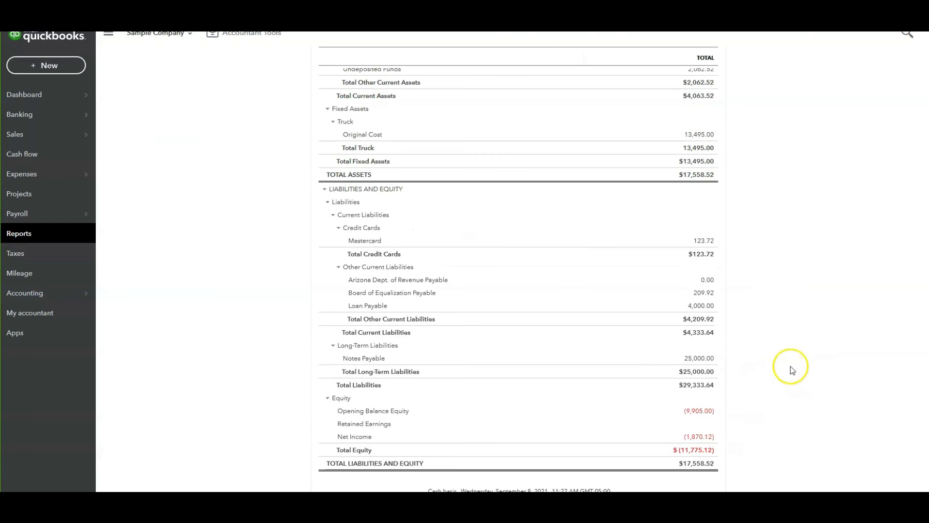
Save the customized Balance Sheet under the name Balance Sheet in the Financial Reports 2021 group
scroll(799, 432, "up", 3)
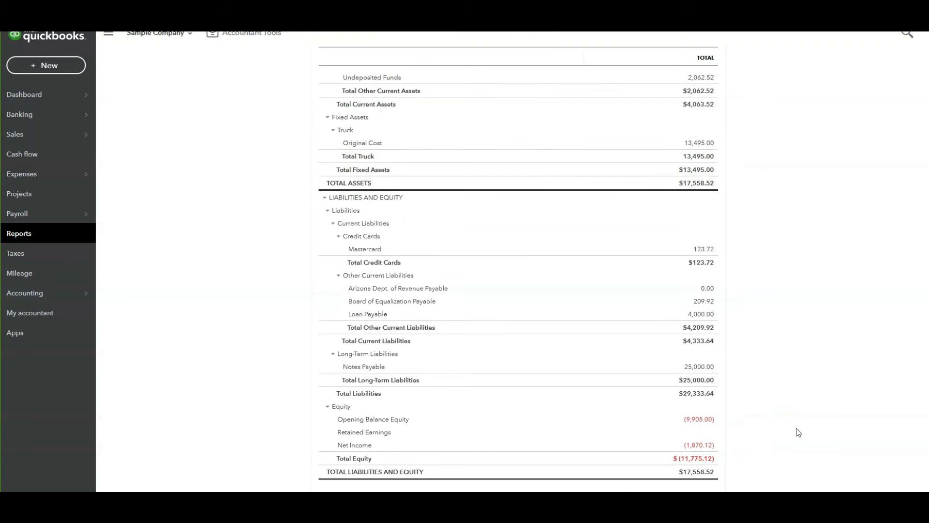
scroll(798, 432, "down", 4)
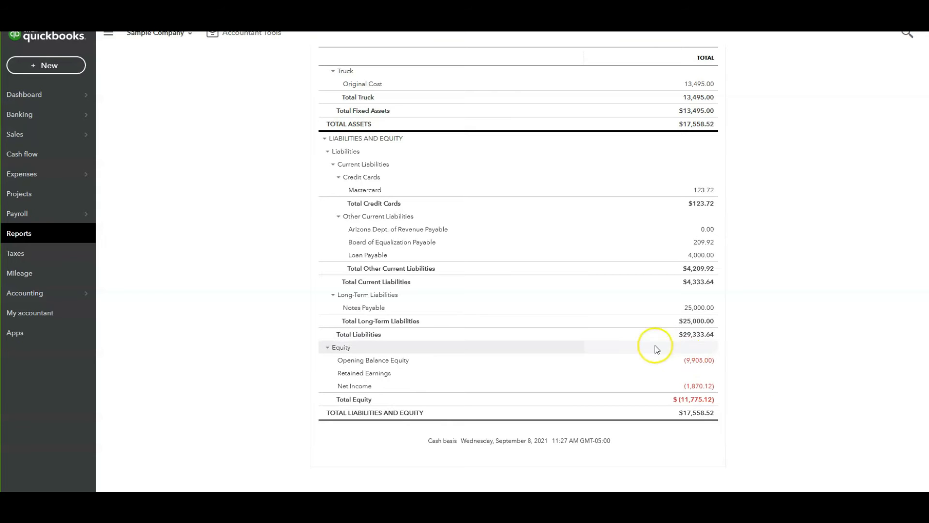
scroll(803, 379, "up", 5)
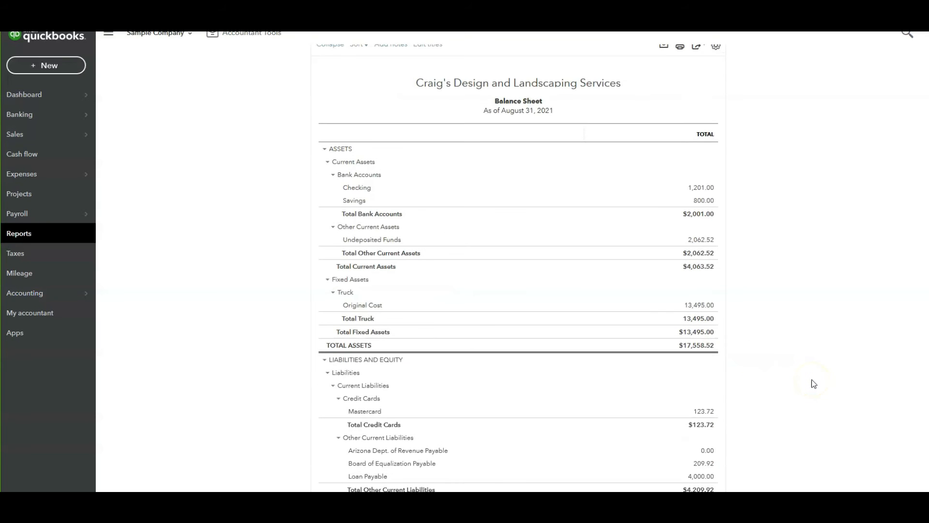
scroll(802, 393, "up", 3)
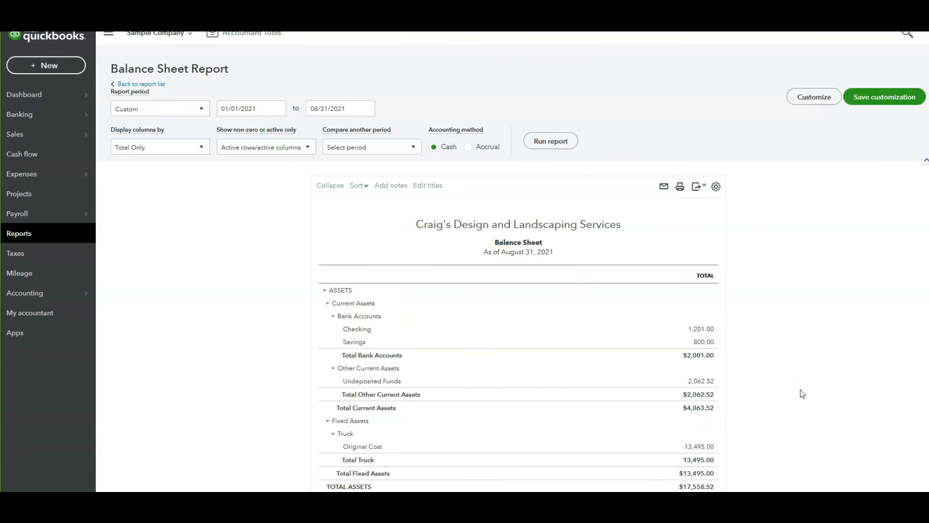
left_click(853, 97)
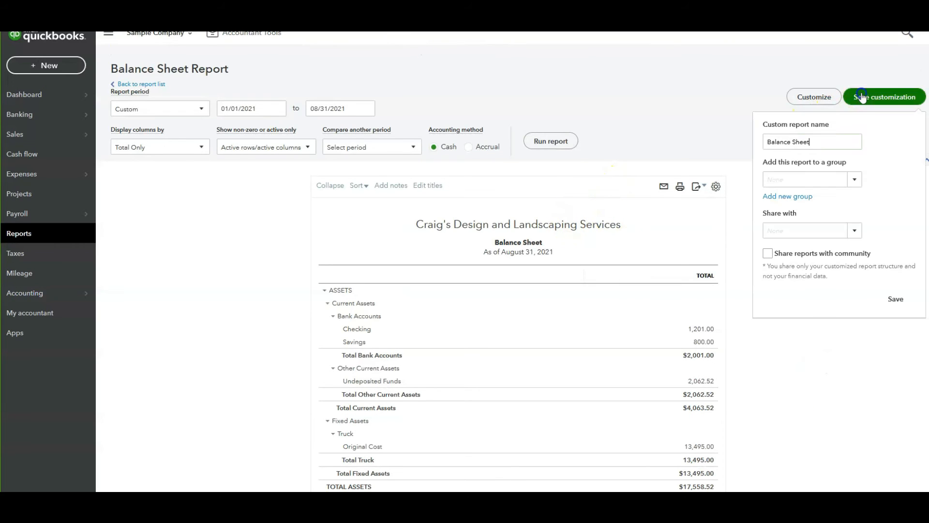
left_click(826, 178)
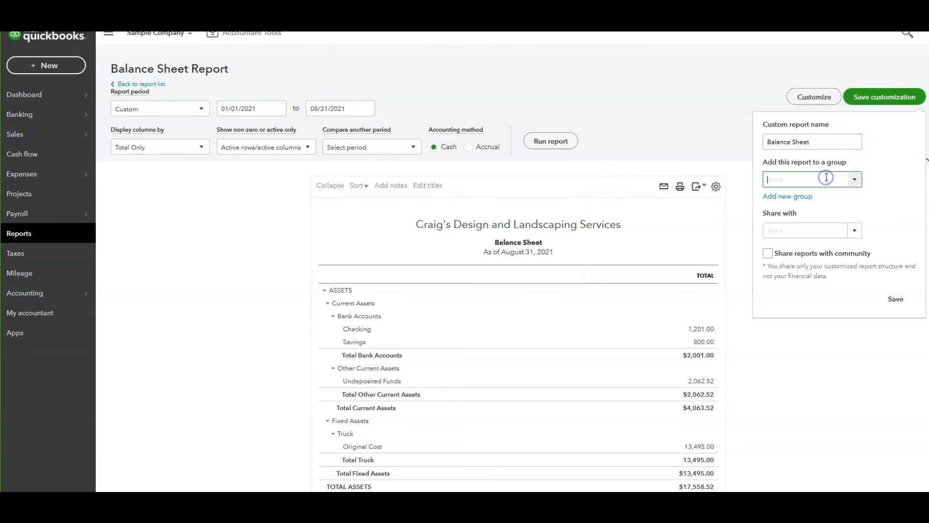
left_click(851, 181)
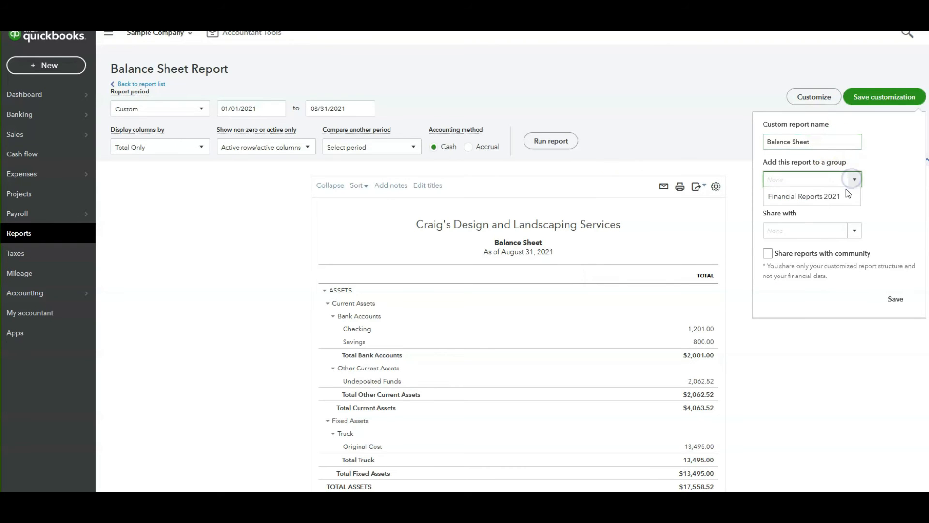
left_click(803, 197)
left_click(890, 298)
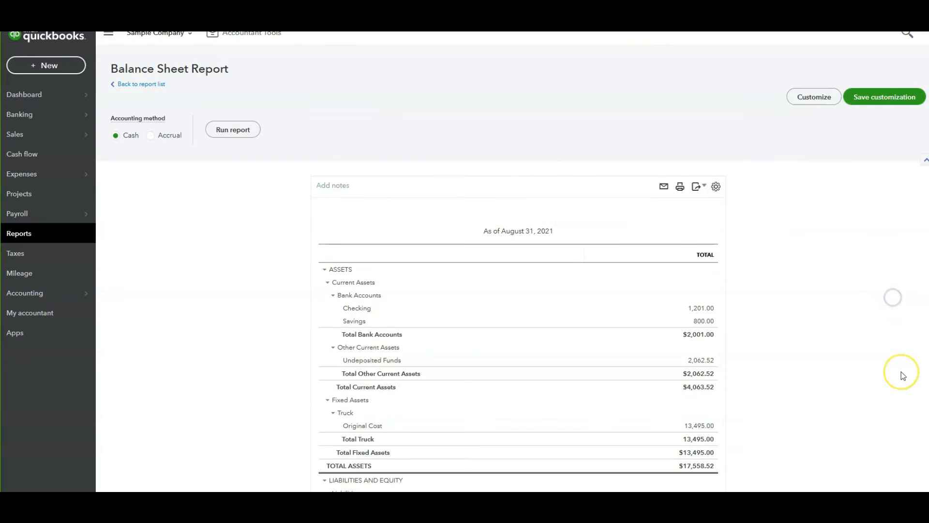
Check the saved reports in the custom reports list and open the standard Profit and Loss report
left_click(63, 237)
left_click(188, 119)
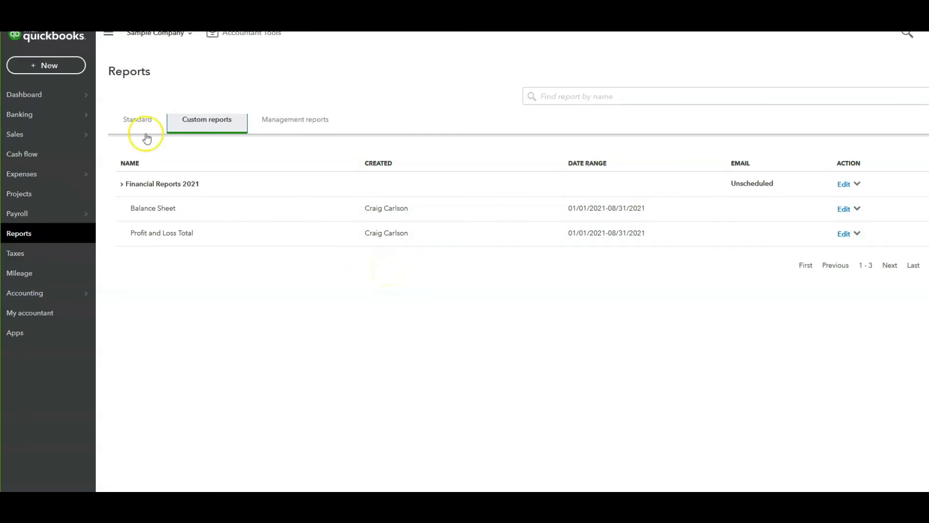
left_click(138, 119)
left_click(176, 227)
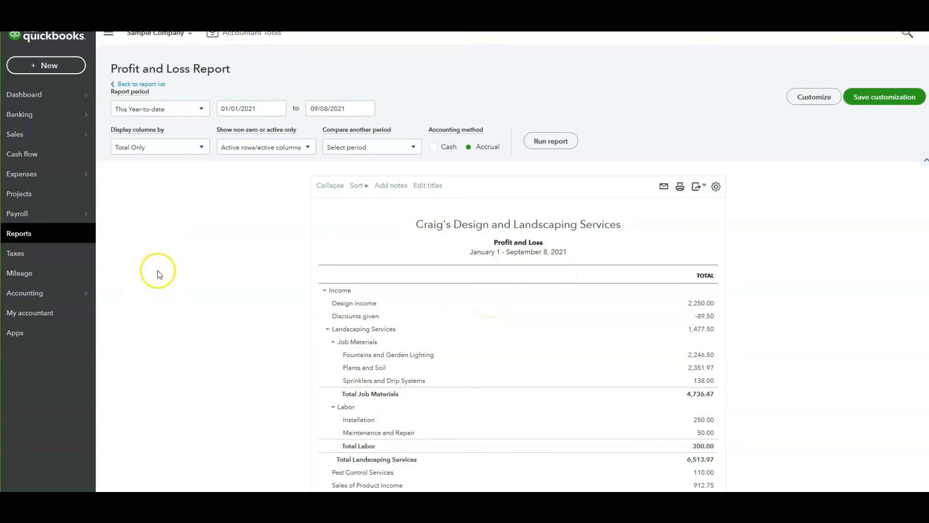
Run the Profit and Loss for a custom period ending 08/31/2021 with the Cash accounting method
left_click(202, 108)
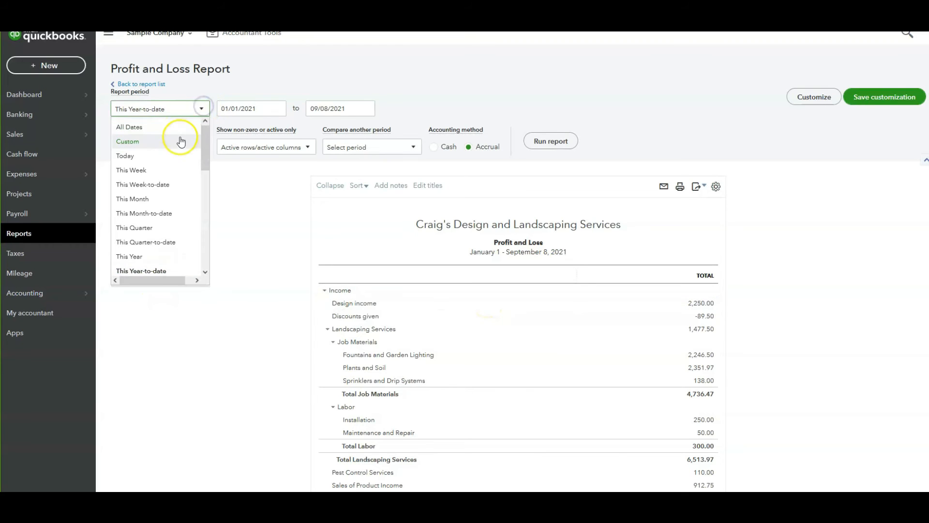
left_click(180, 141)
left_click(367, 109)
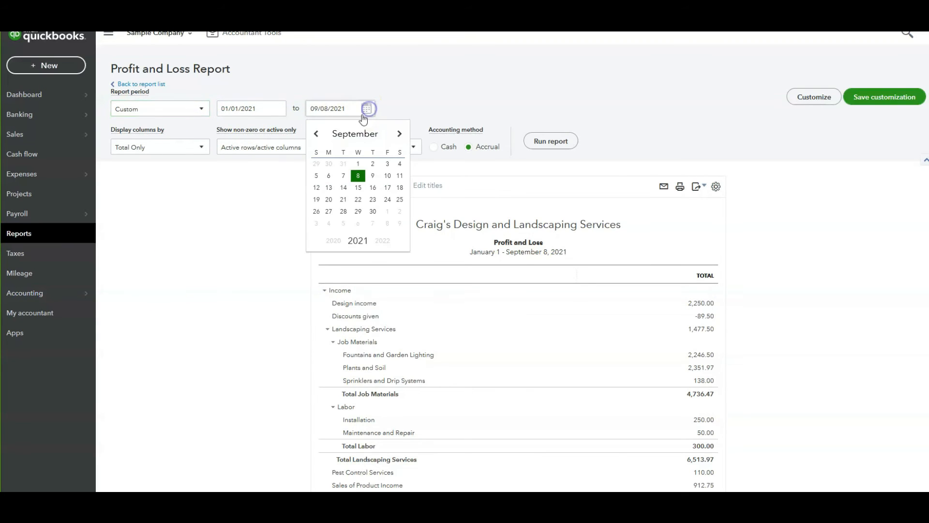
left_click(316, 134)
left_click(350, 213)
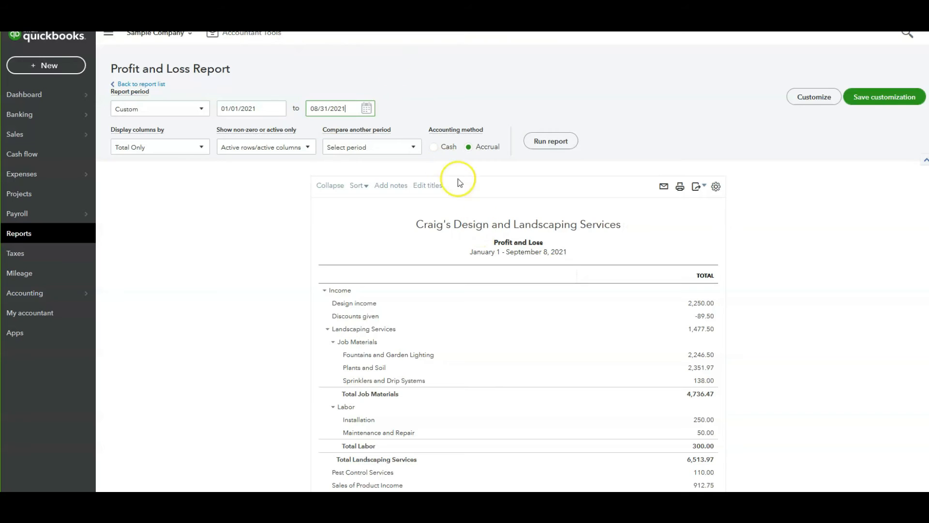
left_click(437, 146)
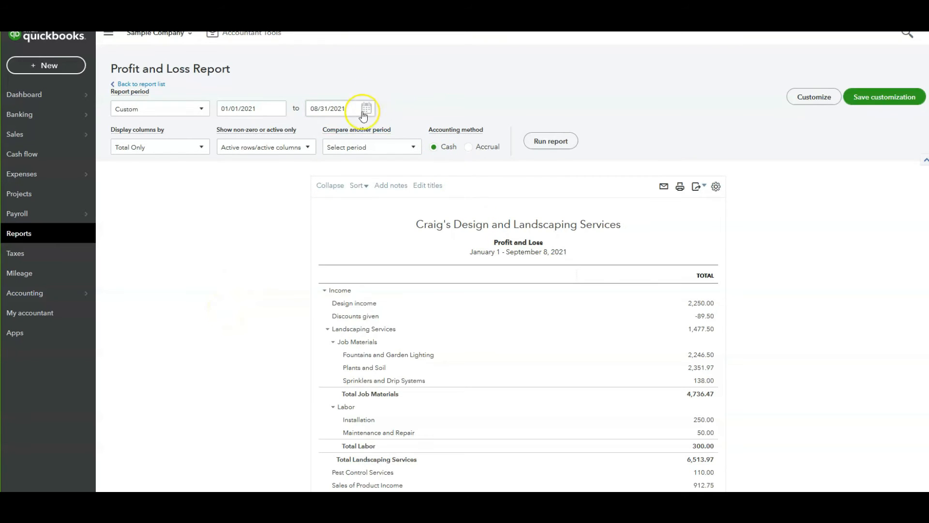
left_click(553, 141)
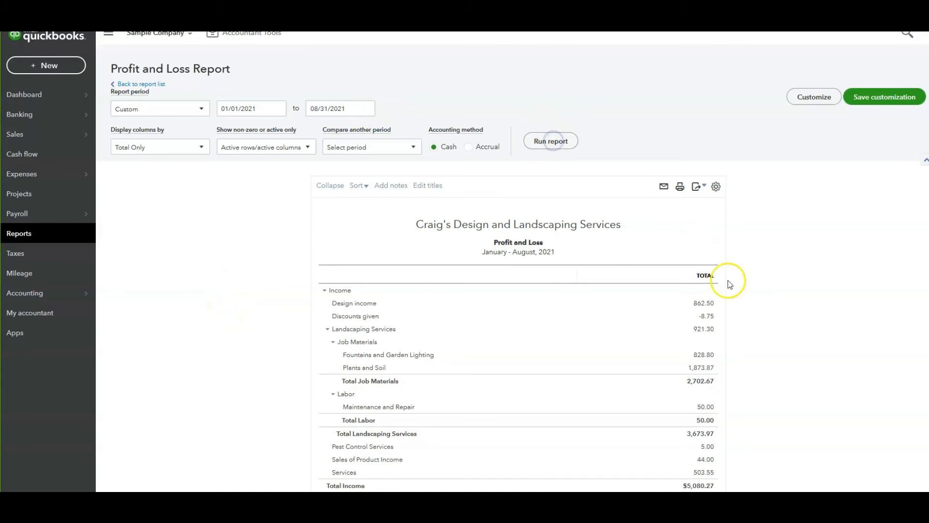
Display the Profit and Loss columns by Months, rerun the report and look over the monthly figures
left_click(201, 148)
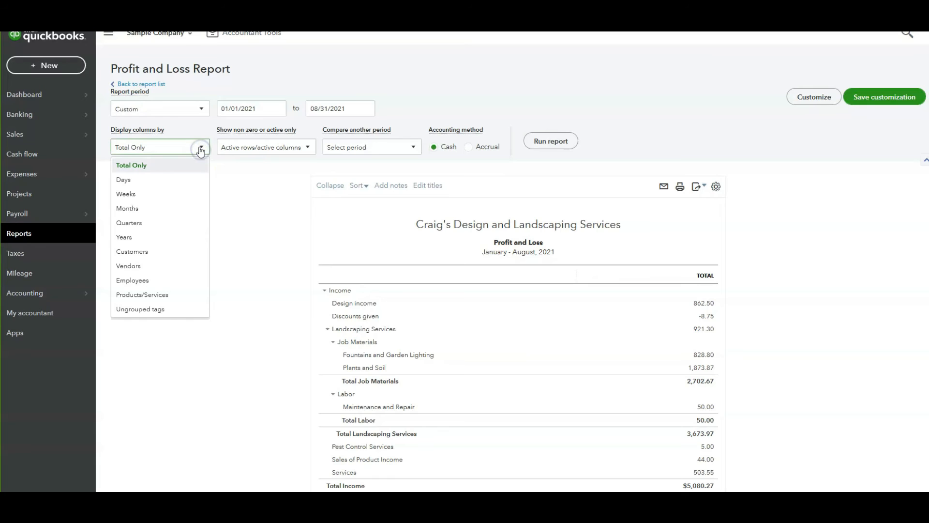
left_click(175, 210)
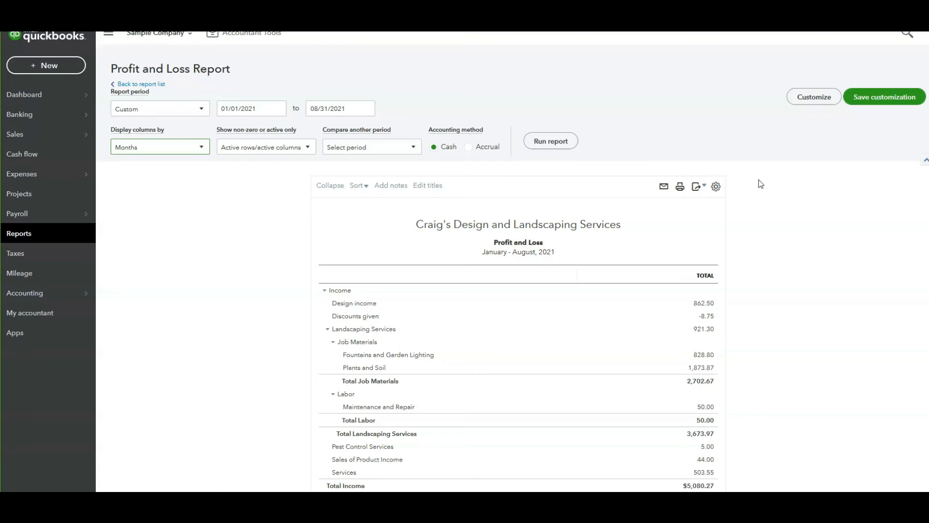
left_click(562, 140)
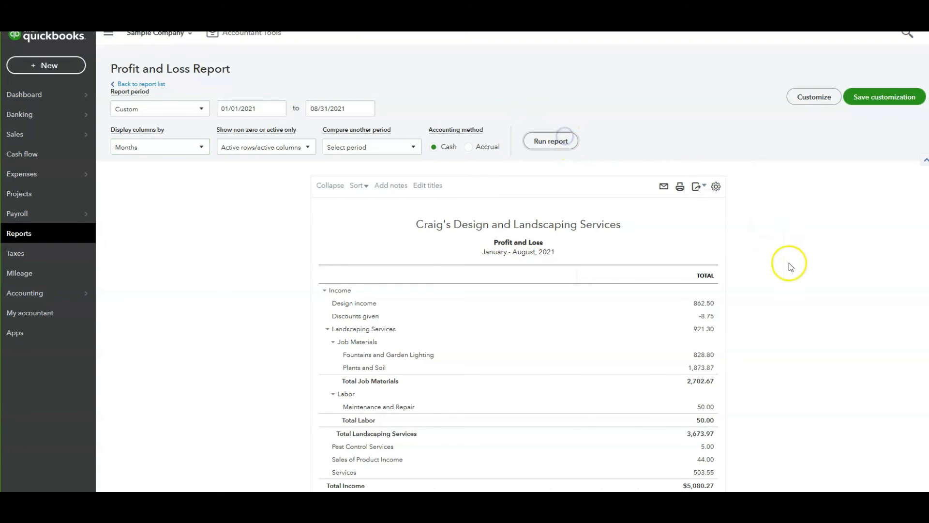
scroll(826, 365, "down", 10)
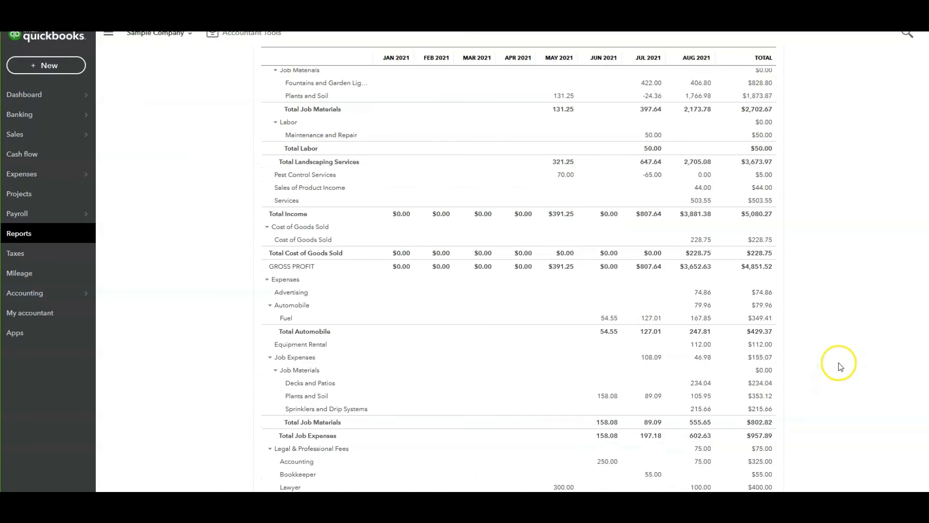
scroll(840, 365, "up", 10)
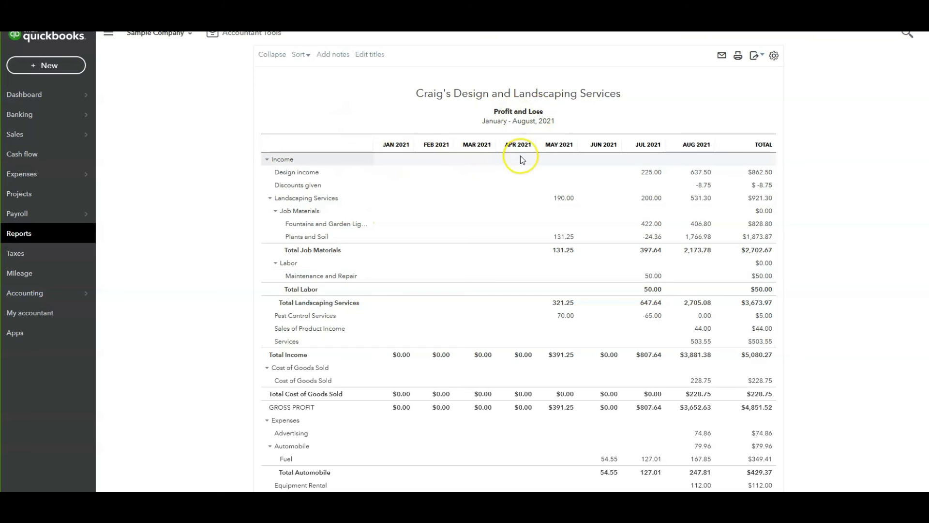
scroll(865, 325, "down", 1)
scroll(864, 324, "down", 8)
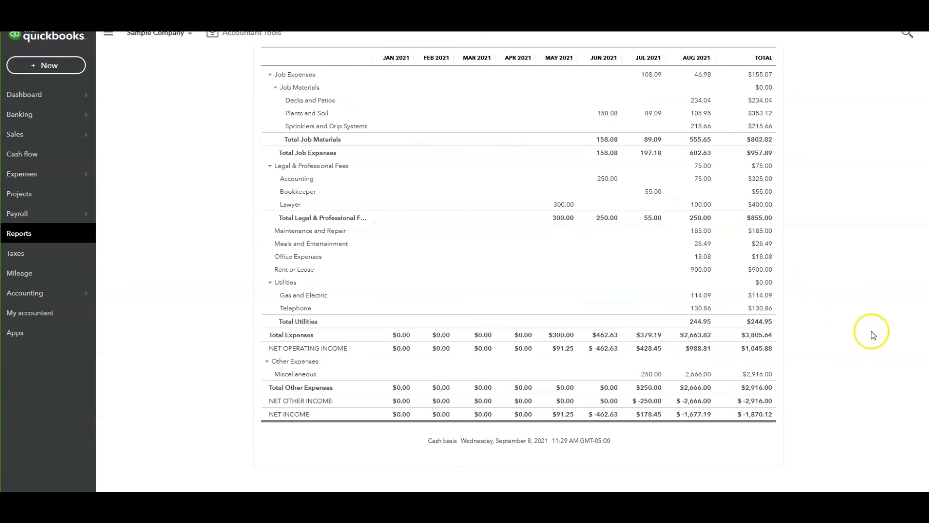
scroll(871, 331, "up", 10)
Customize the monthly Profit and Loss to show negative numbers as (100) and in red, and rerun it
left_click(806, 96)
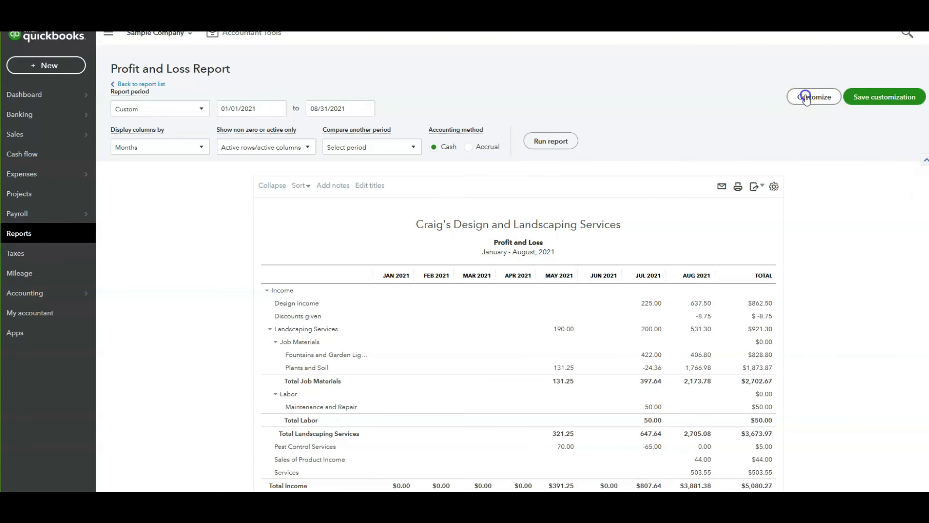
left_click(817, 162)
left_click(798, 196)
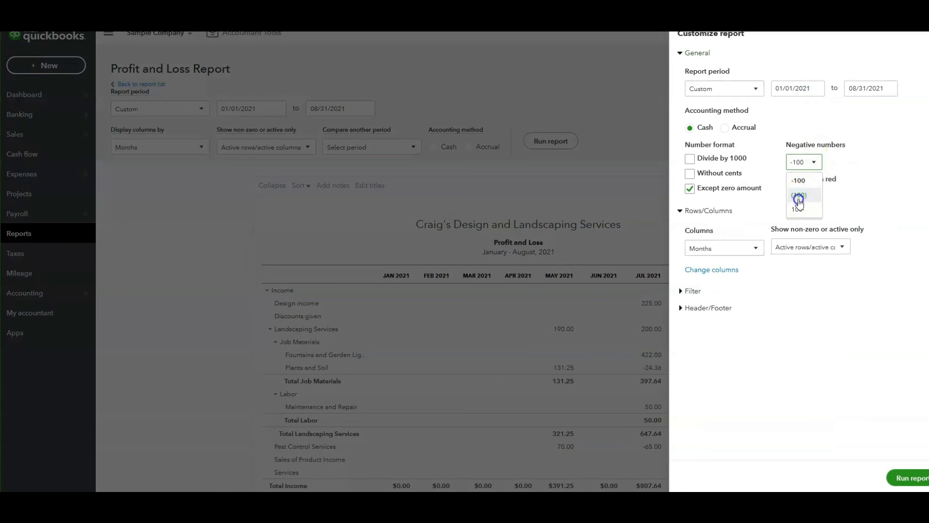
left_click(903, 478)
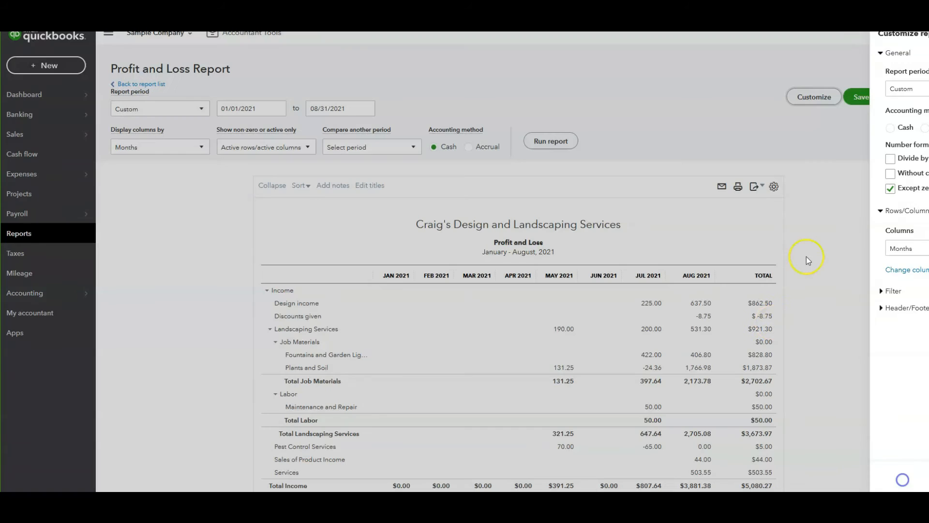
Examine the monthly Profit and Loss from income through cost of goods sold and expenses to net income, comparing the months
scroll(849, 309, "down", 5)
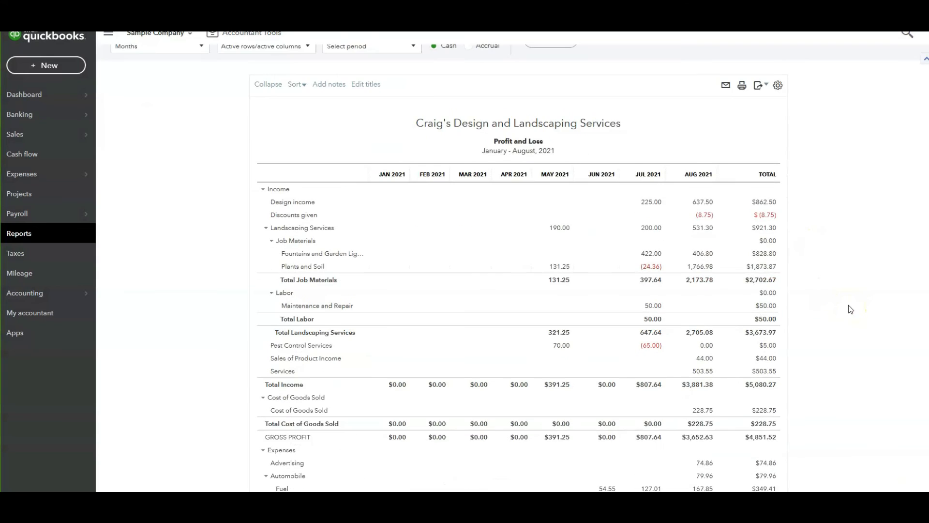
scroll(869, 345, "down", 8)
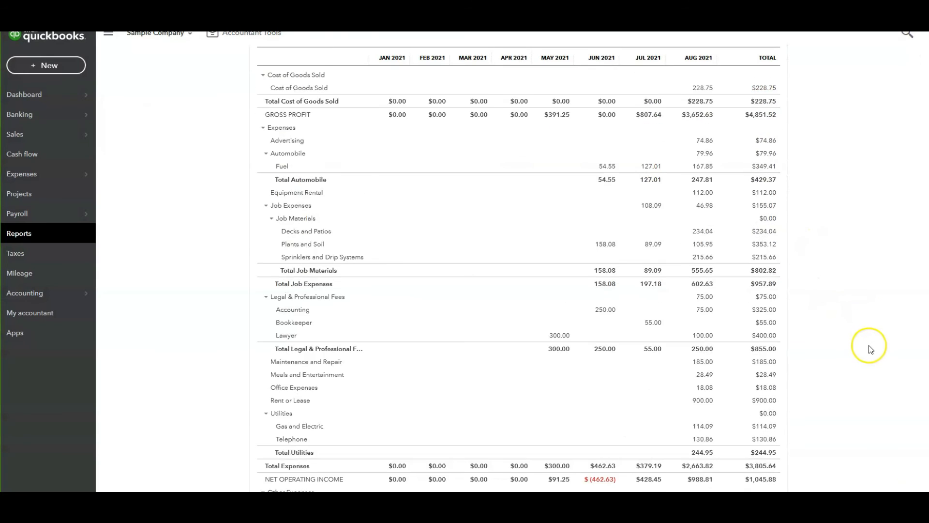
scroll(869, 347, "up", 12)
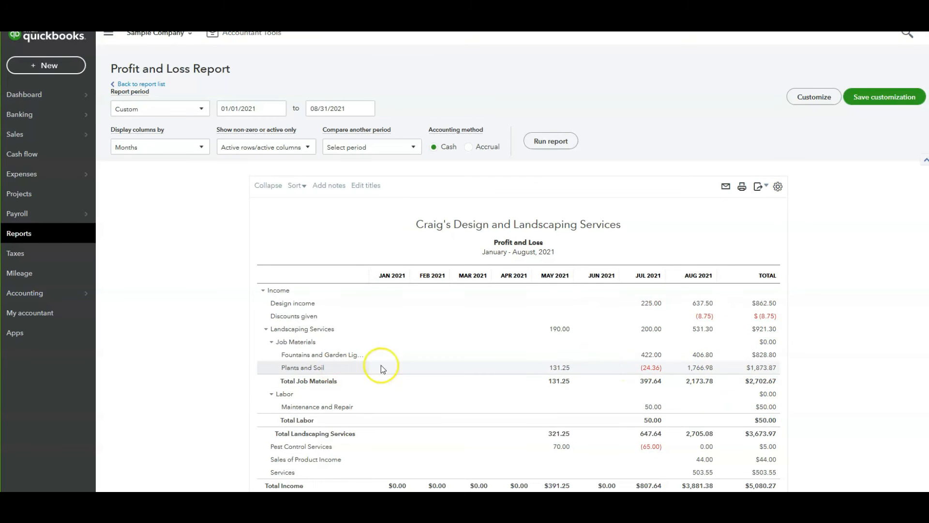
scroll(670, 380, "down", 1)
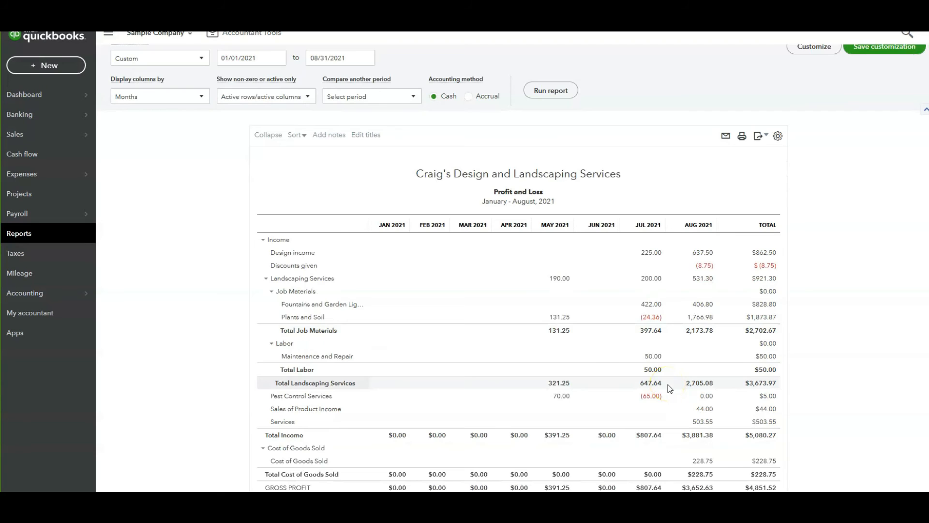
scroll(669, 388, "down", 1)
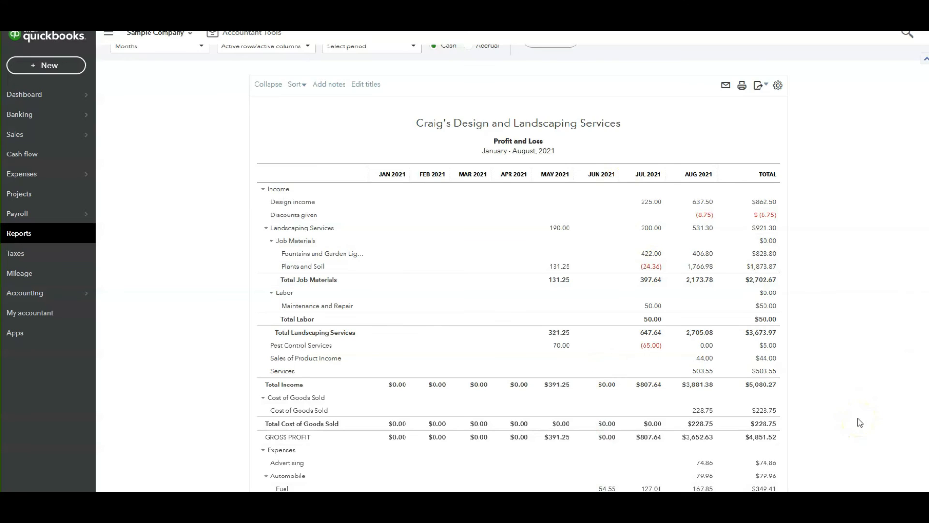
scroll(860, 422, "down", 2)
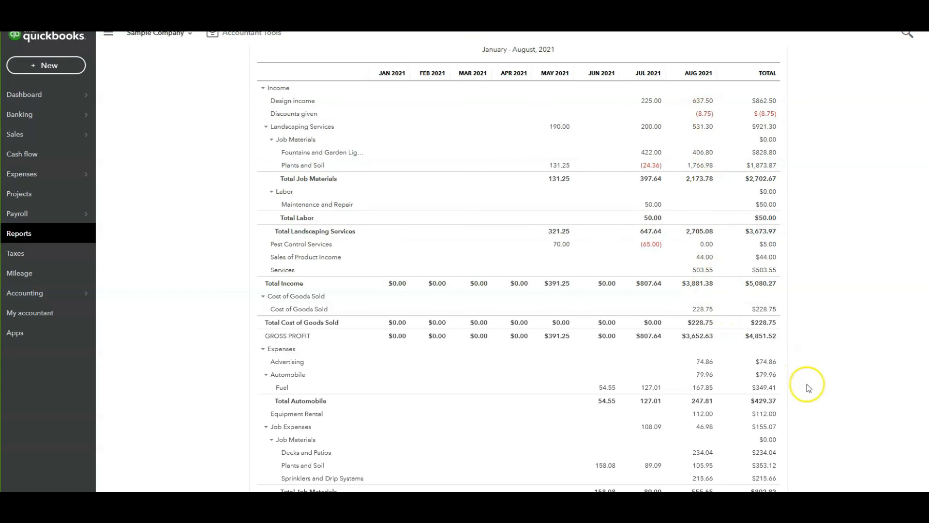
scroll(807, 387, "down", 6)
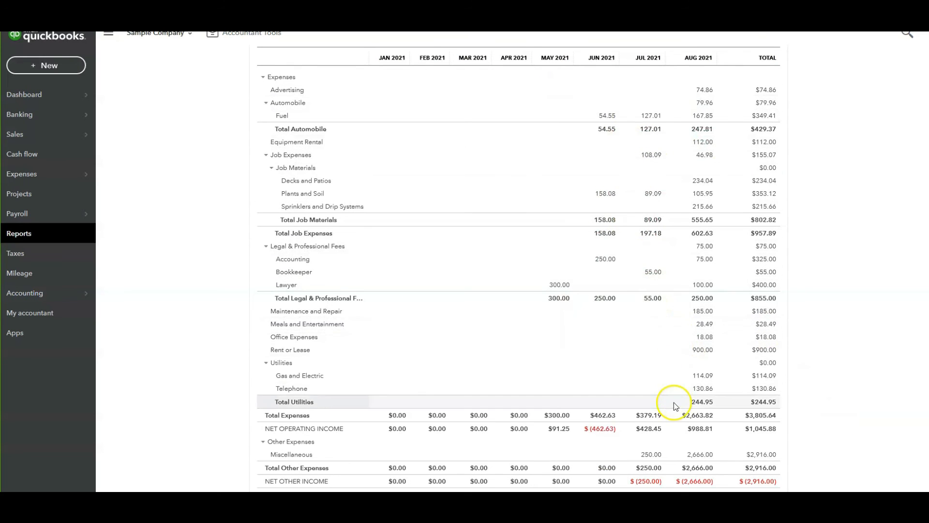
scroll(680, 403, "down", 2)
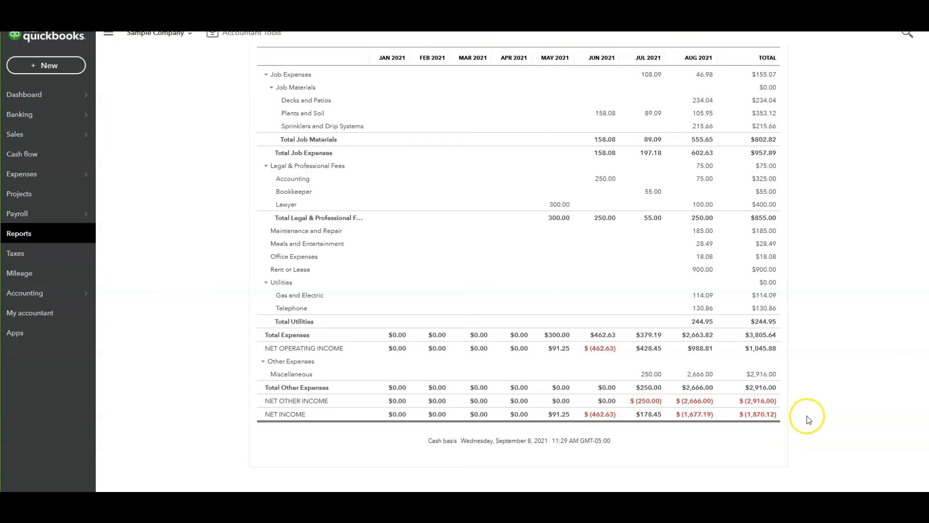
scroll(131, 207, "up", 15)
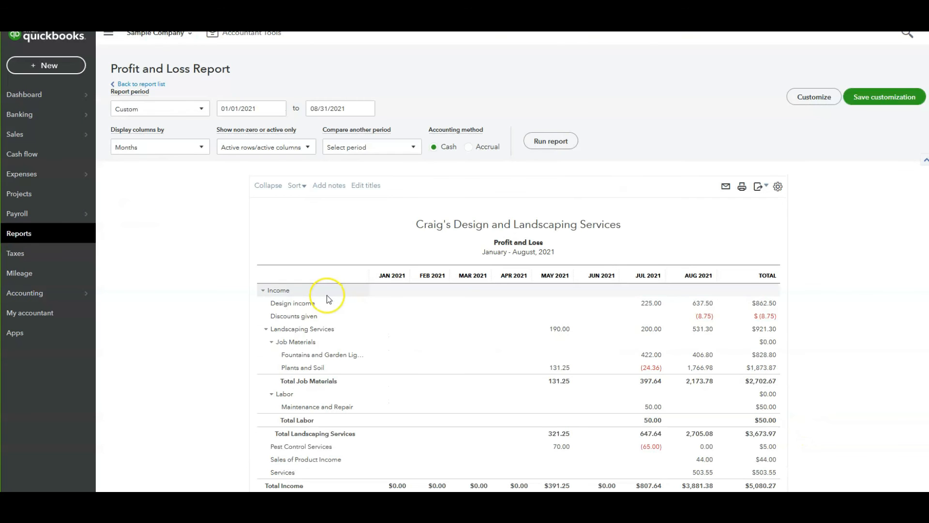
Open the Accounts receivable aging summary and examine the customer balances and totals for each aging period
left_click(58, 238)
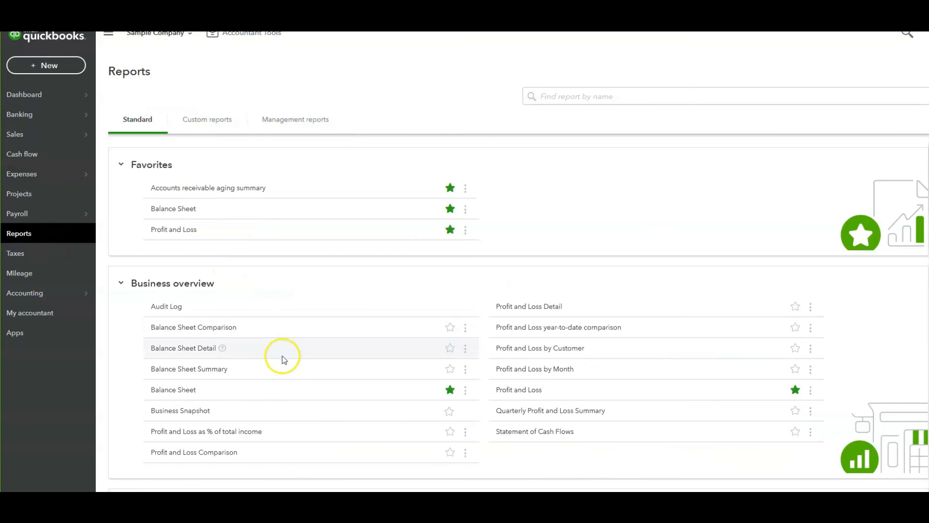
scroll(283, 356, "down", 7)
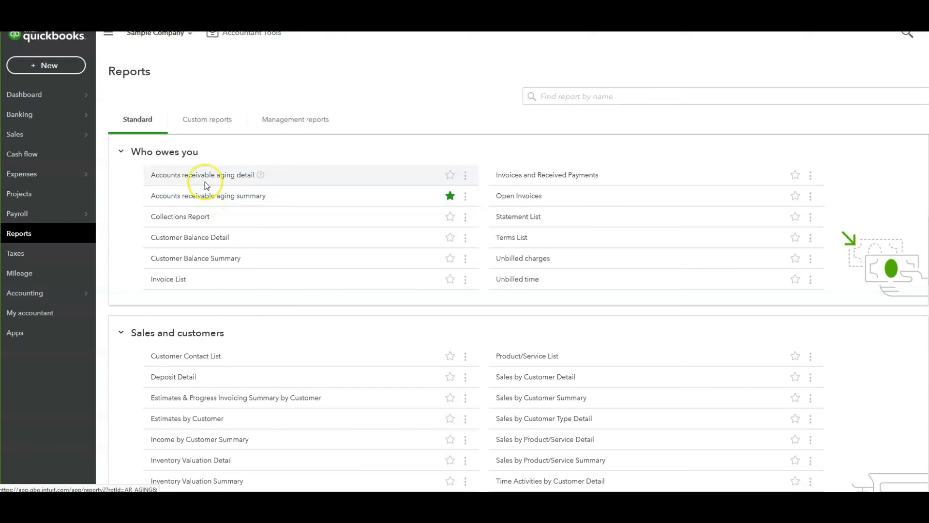
left_click(211, 196)
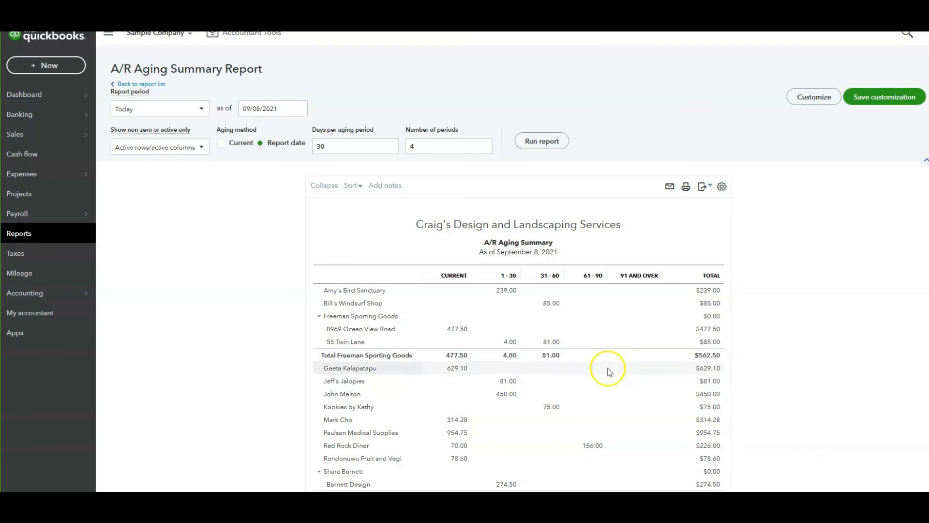
scroll(817, 417, "down", 1)
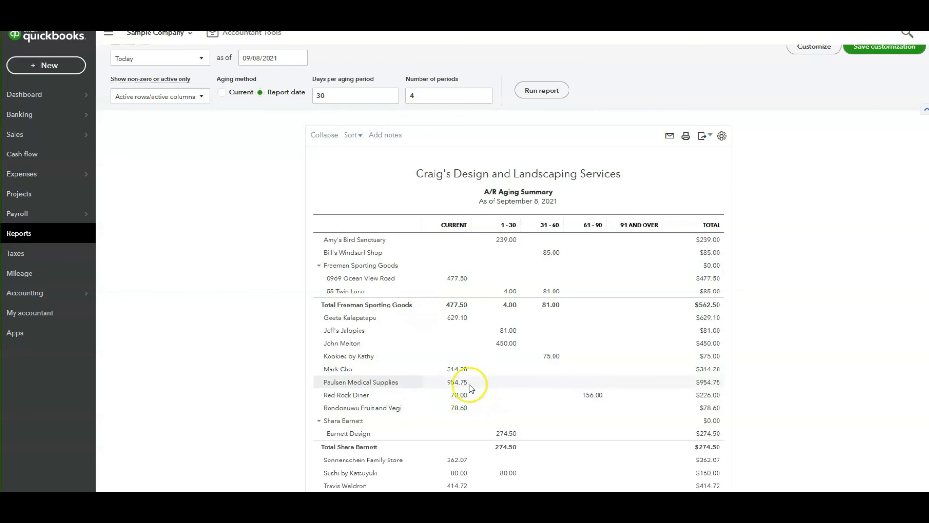
scroll(747, 376, "down", 1)
scroll(747, 379, "down", 1)
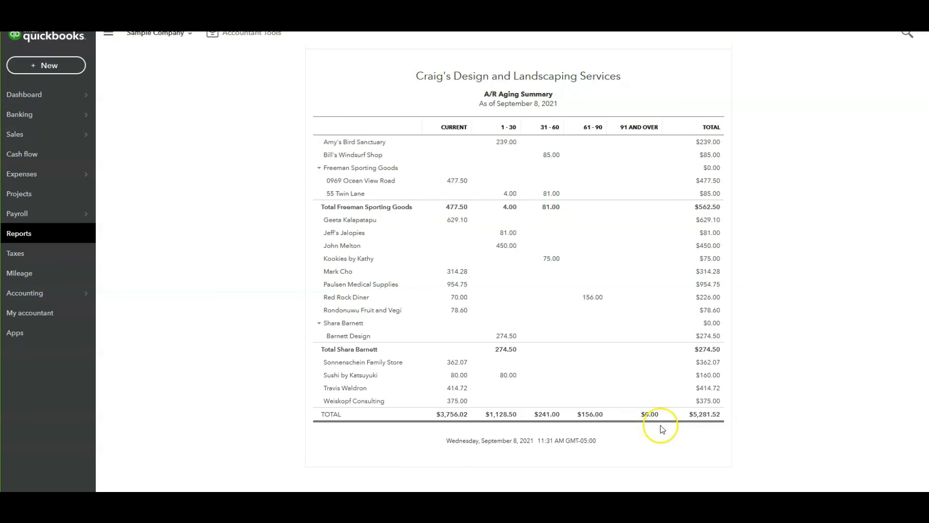
scroll(827, 380, "up", 3)
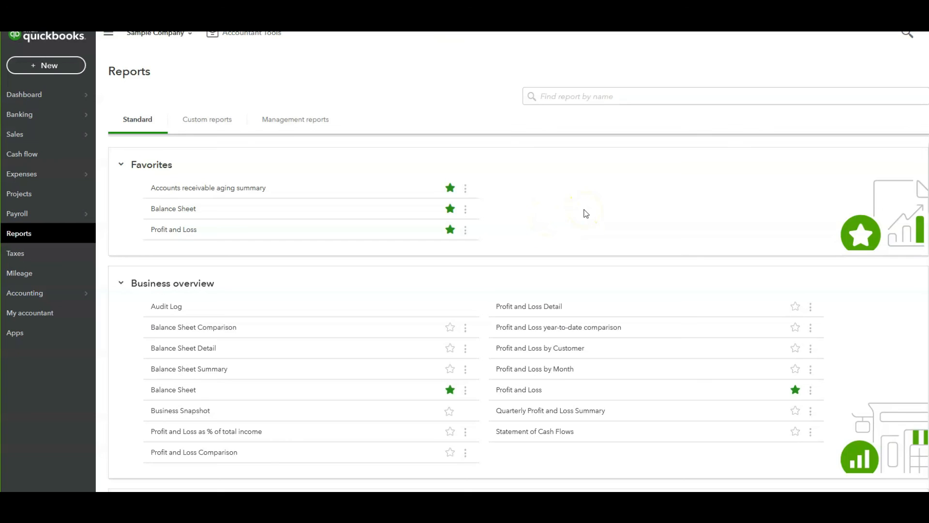
Return to the list of saved custom reports
left_click(205, 120)
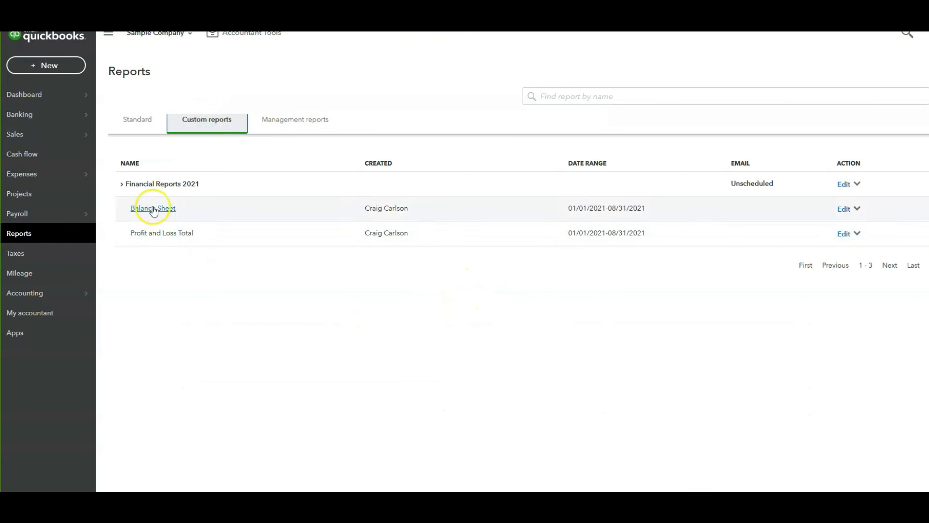